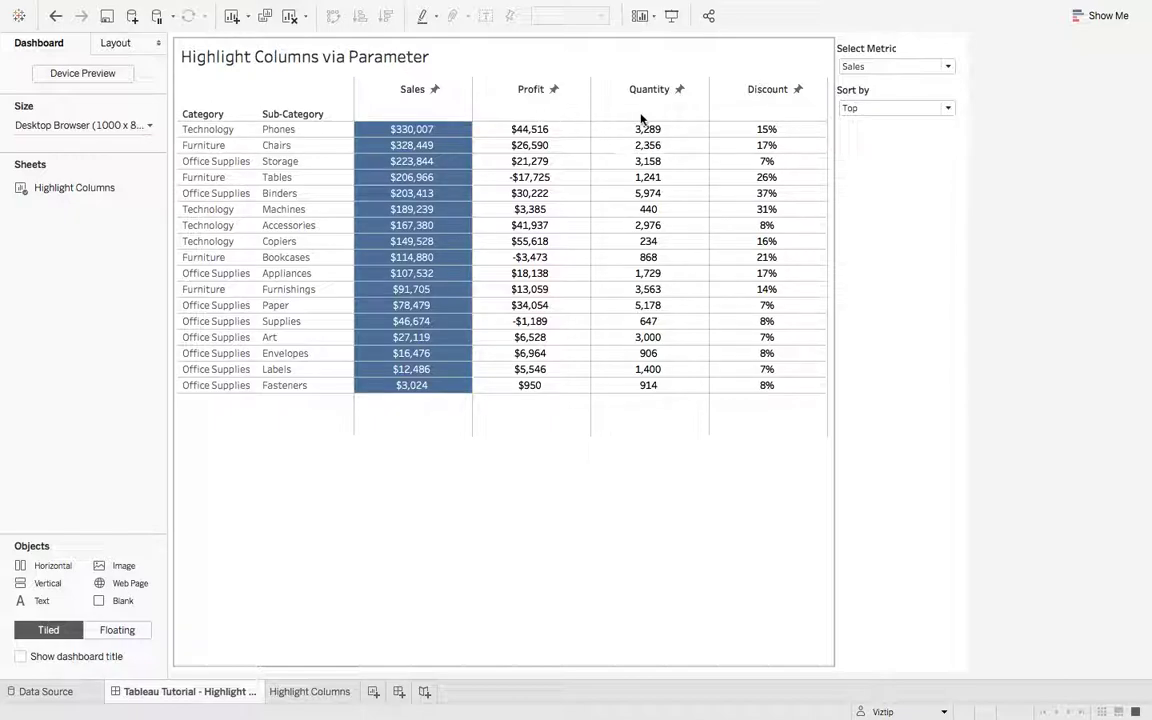
Set Select Metric to Profit so the table highlights and ranks by Profit
click(880, 66)
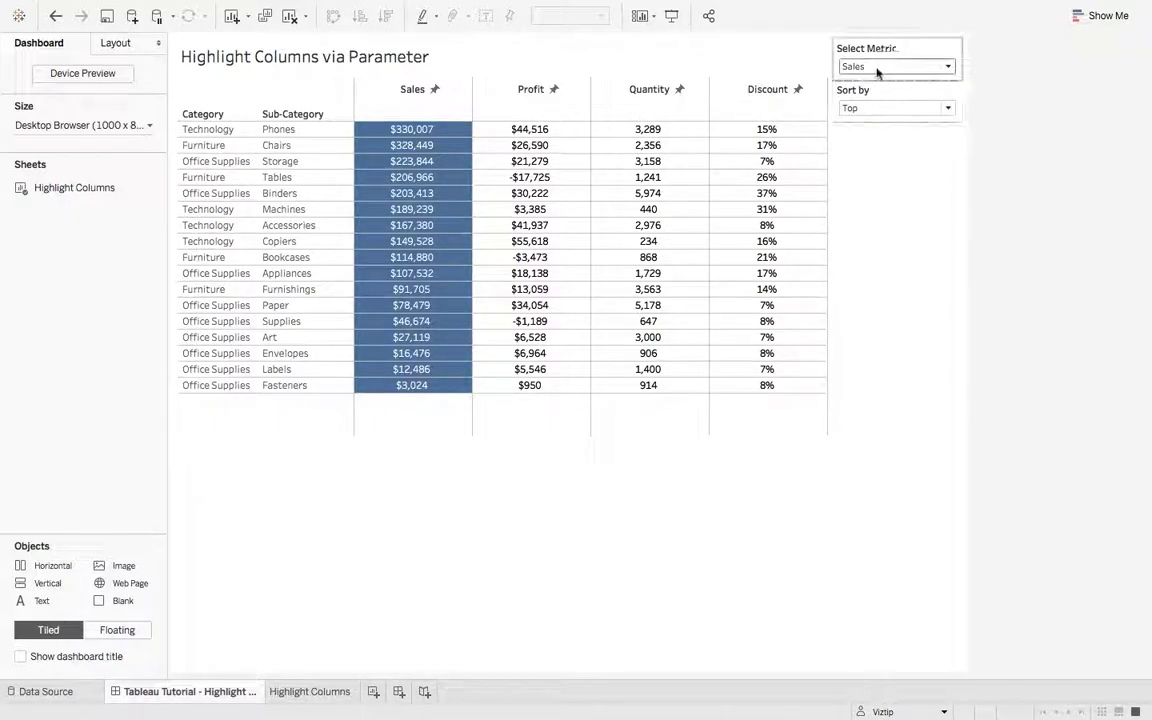
click(882, 68)
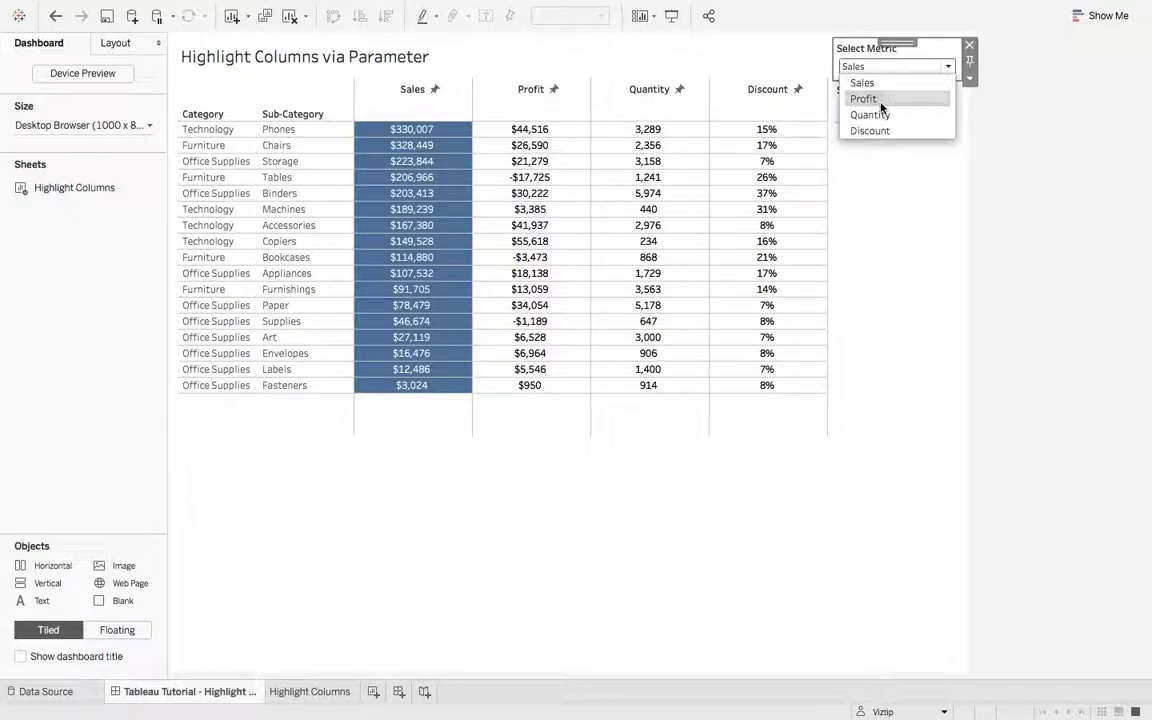
click(868, 99)
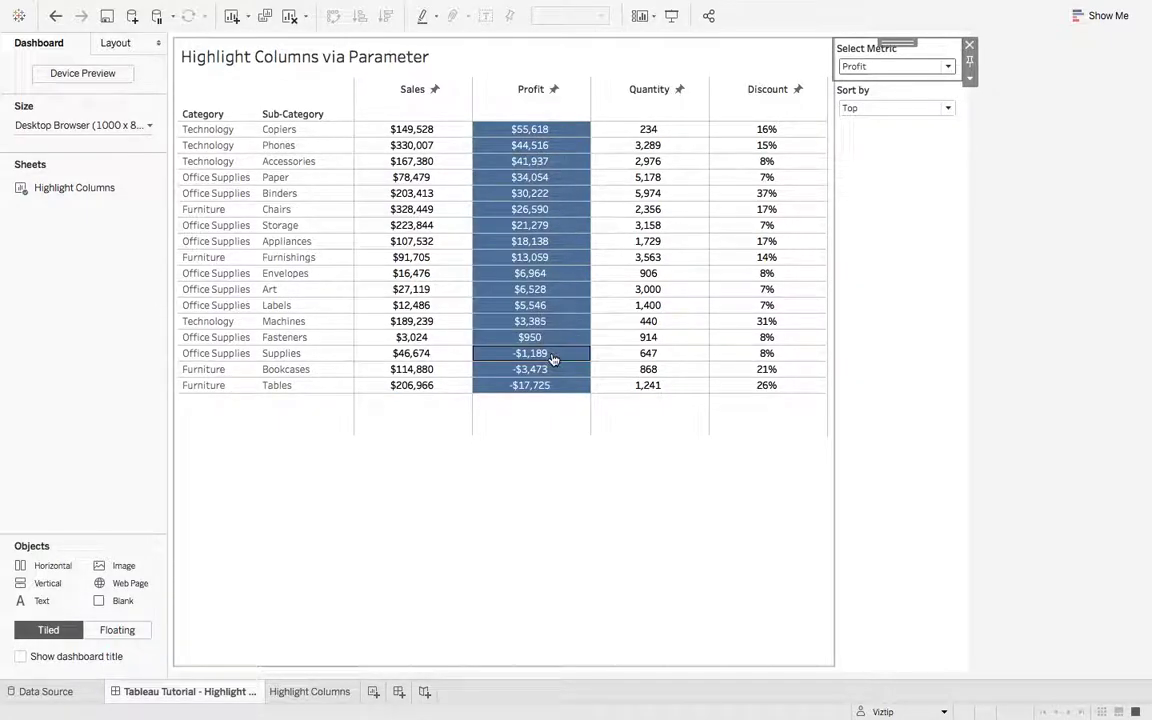
Switch Sort by to Bottom, then back to Top
click(900, 100)
click(890, 110)
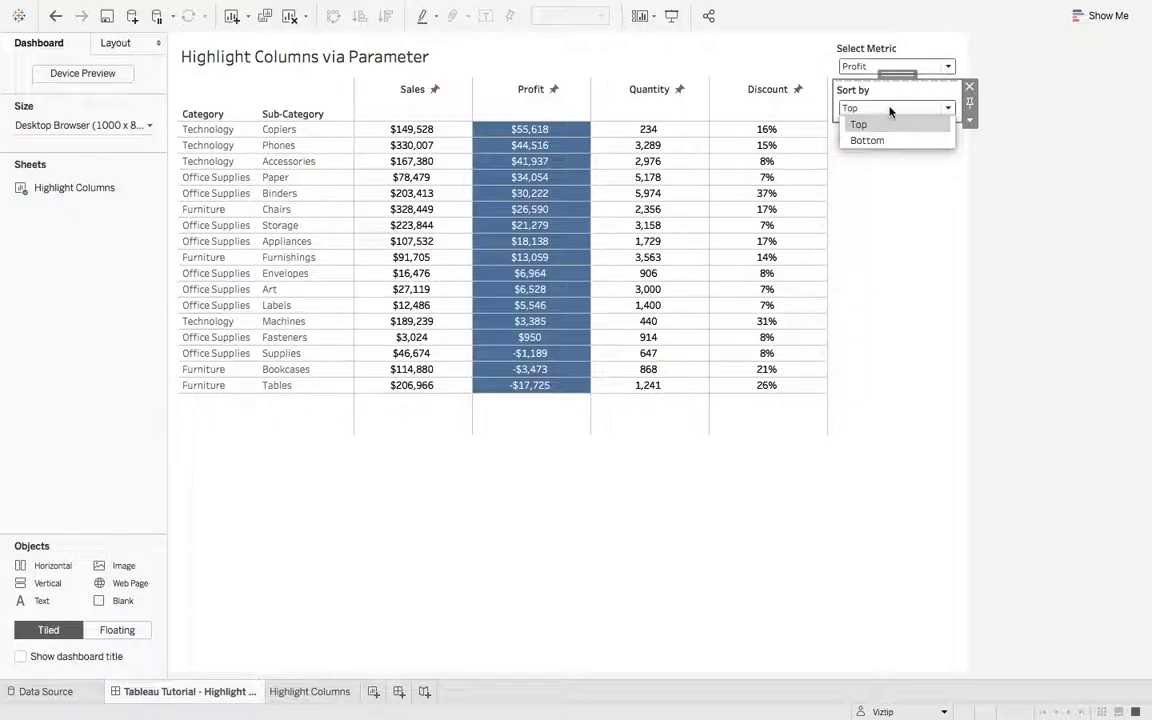
click(869, 140)
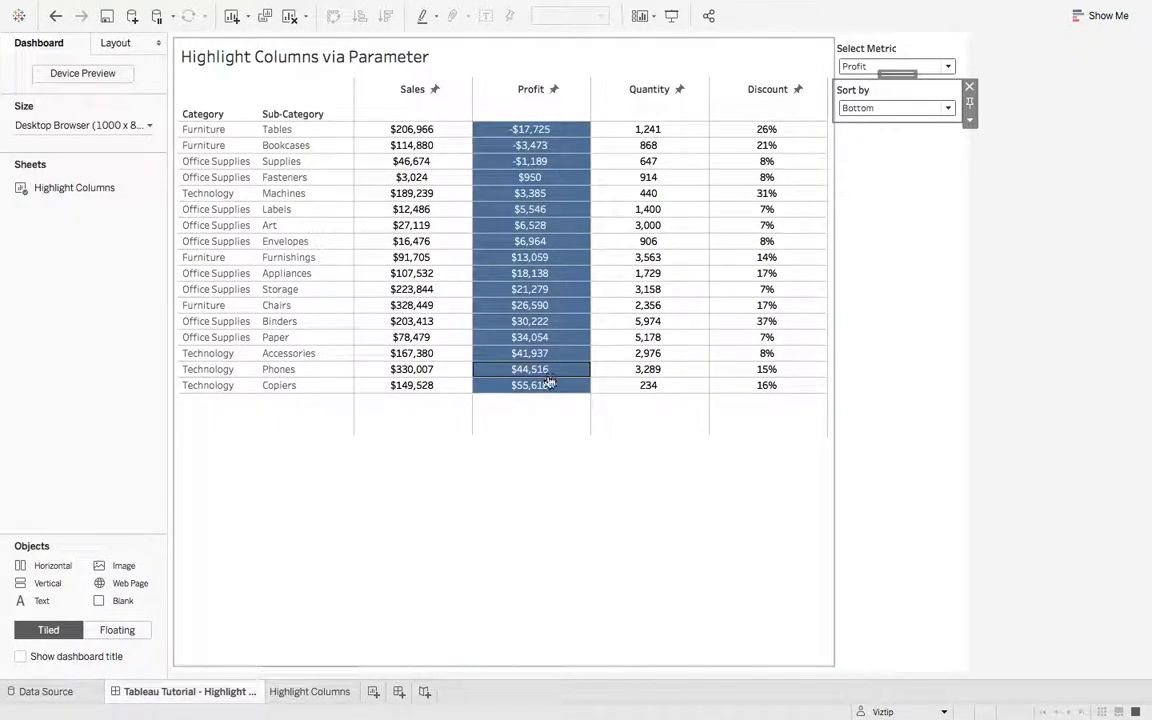
click(893, 108)
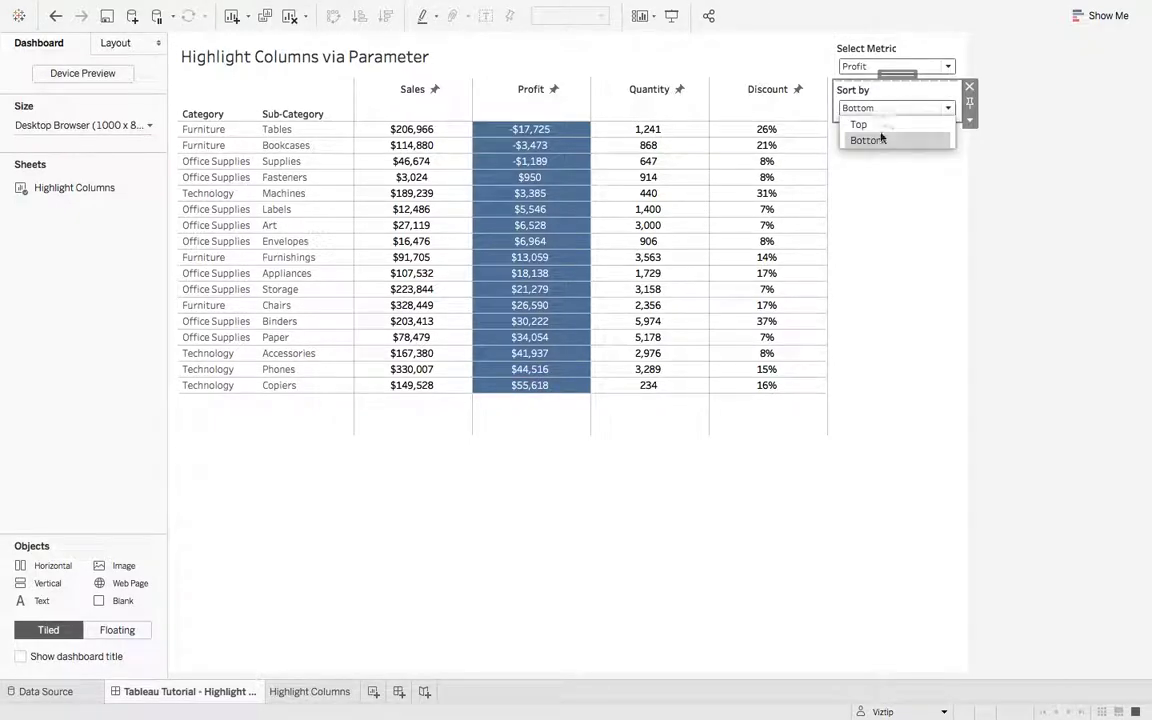
click(879, 125)
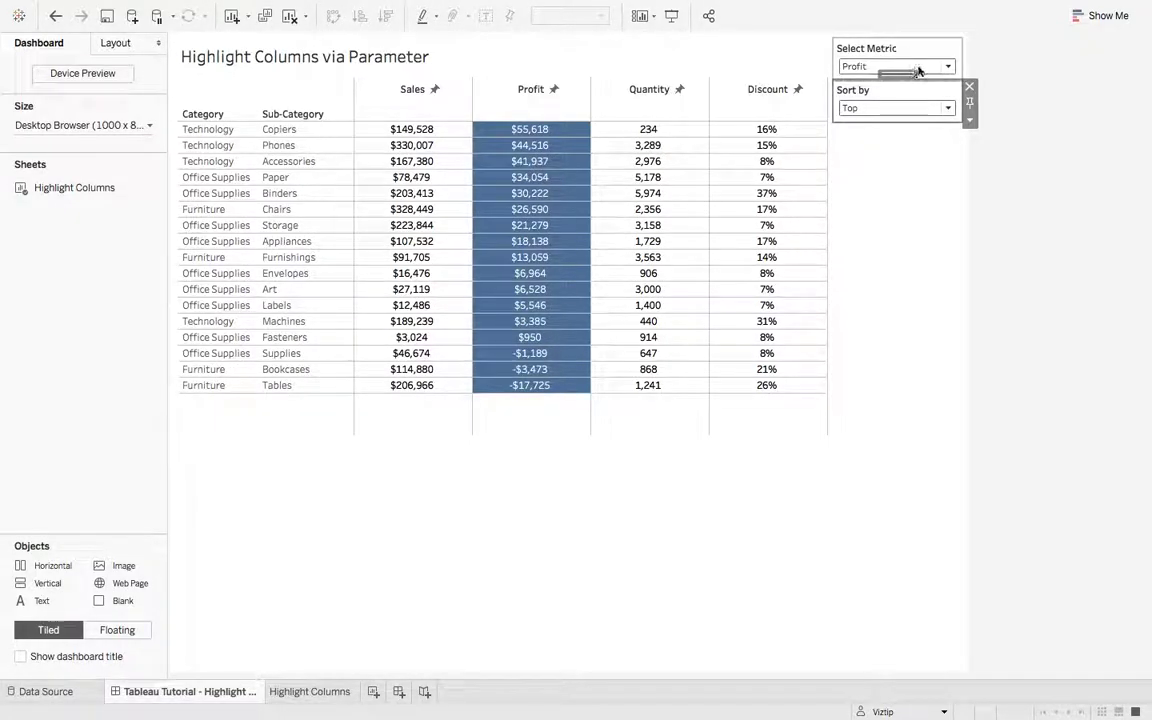
Highlight the table by Quantity, then switch the metric back to Sales
click(918, 68)
click(899, 115)
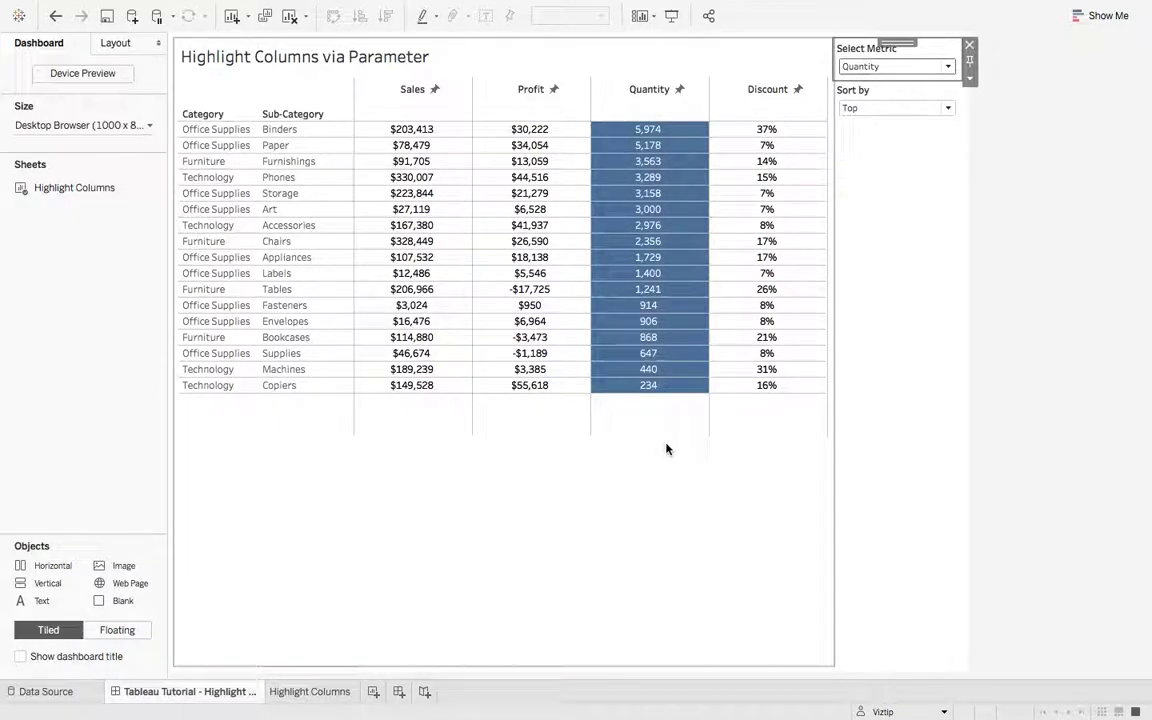
click(913, 68)
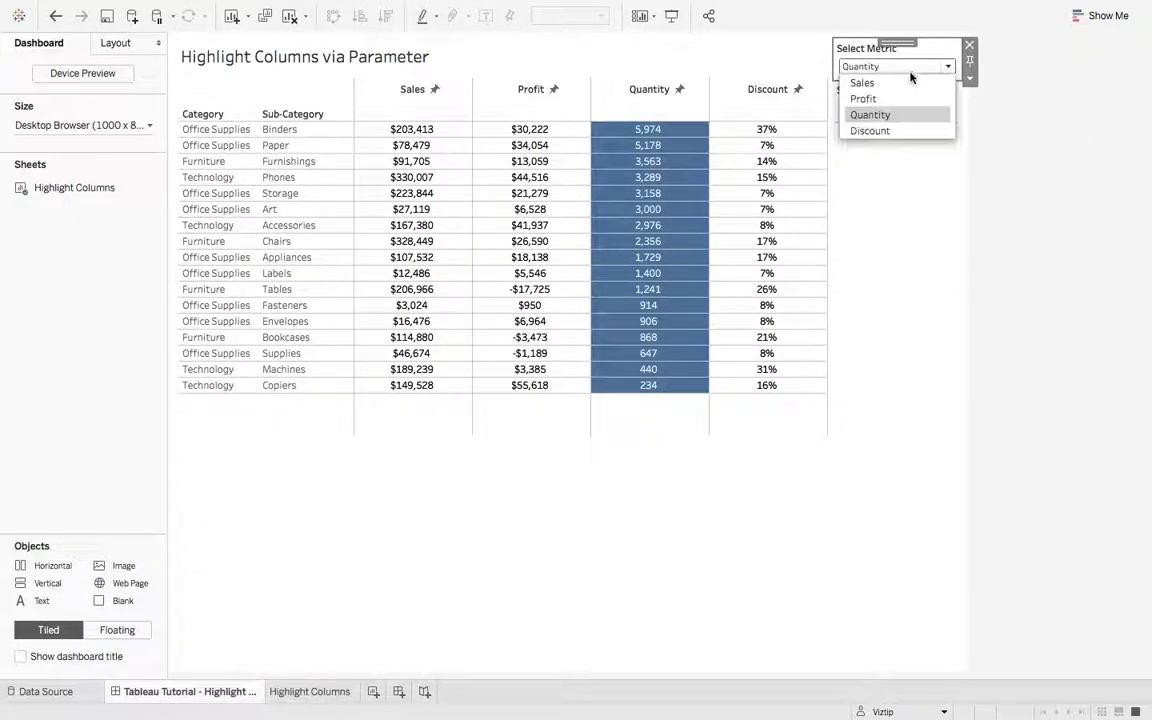
click(901, 84)
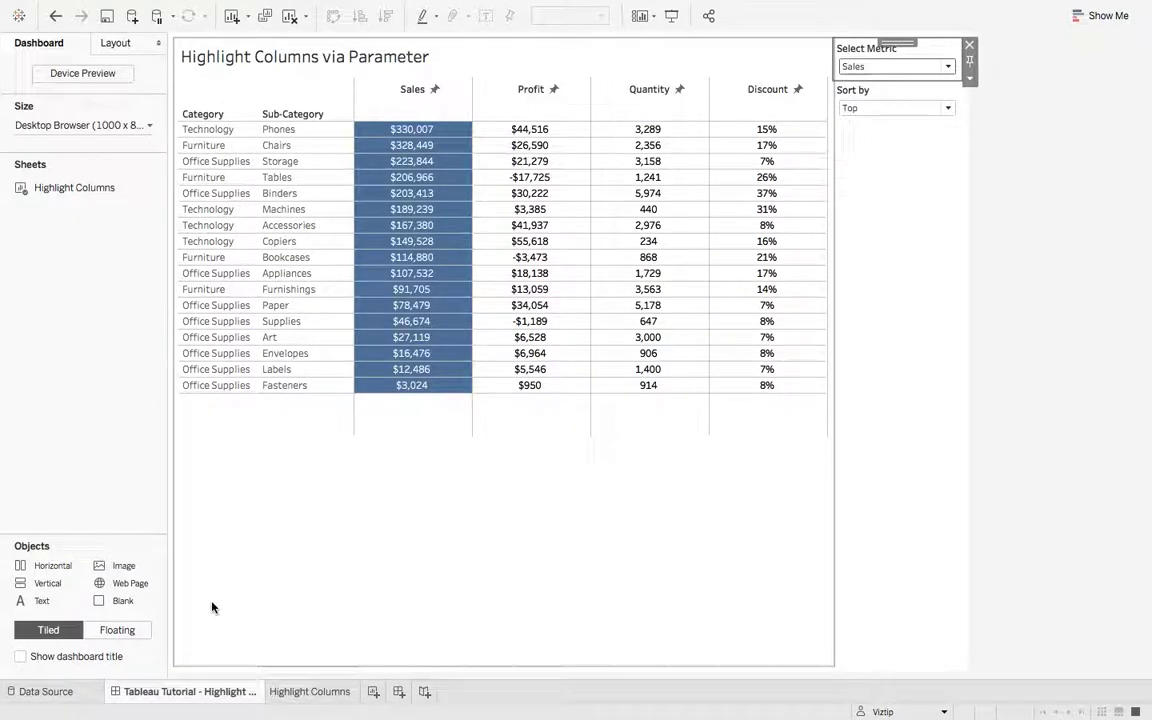
click(286, 692)
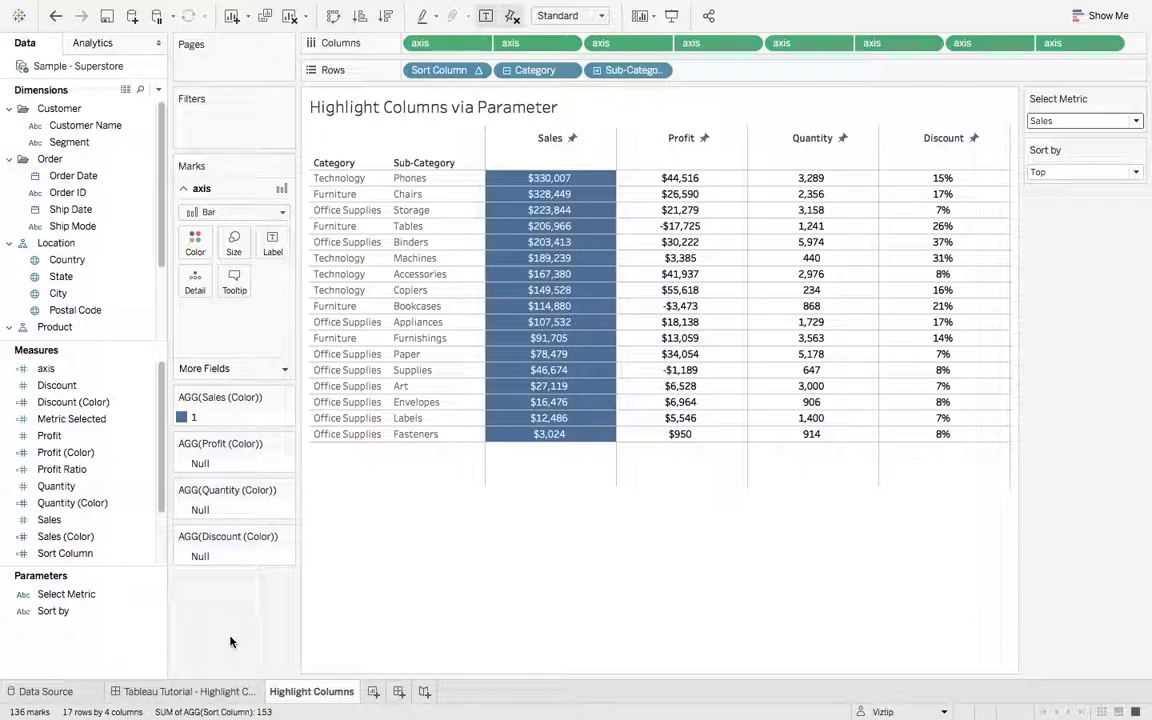
click(90, 594)
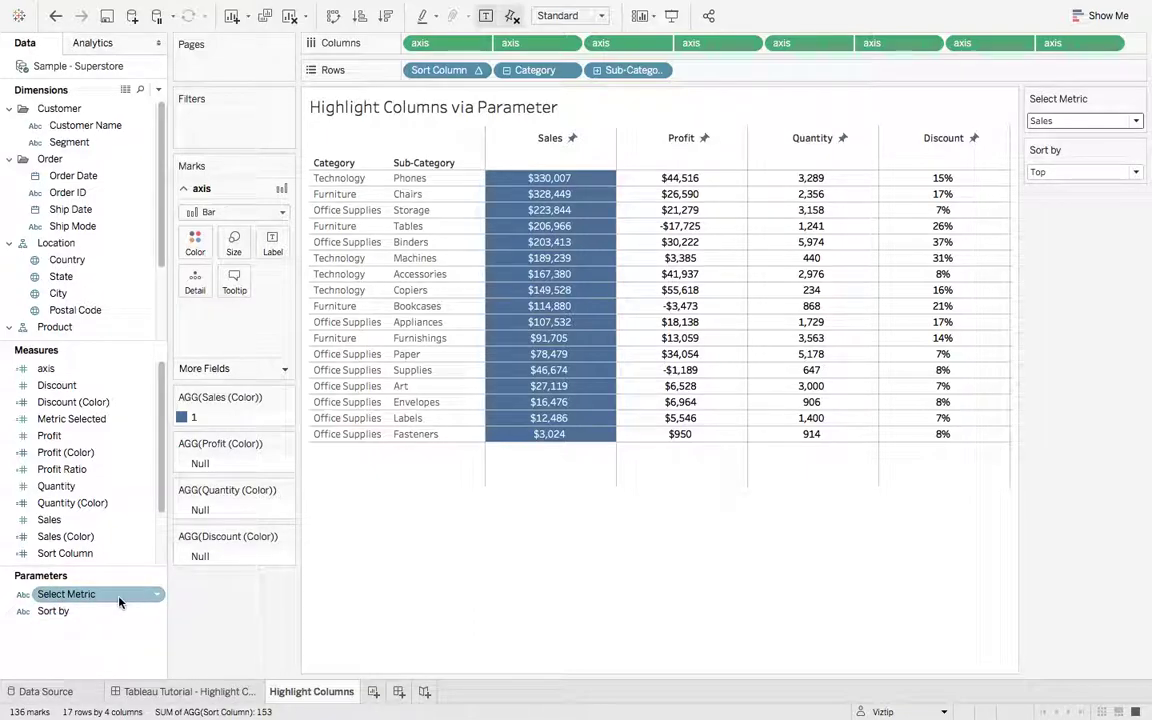
right_click(119, 598)
click(146, 407)
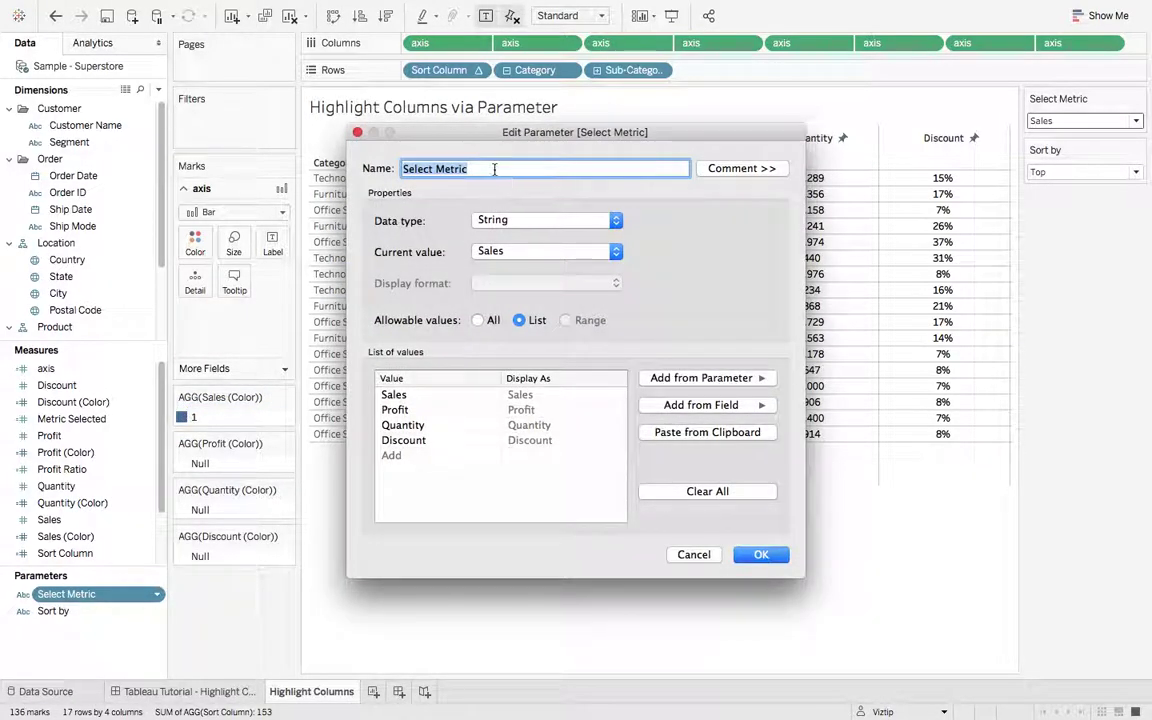
click(494, 169)
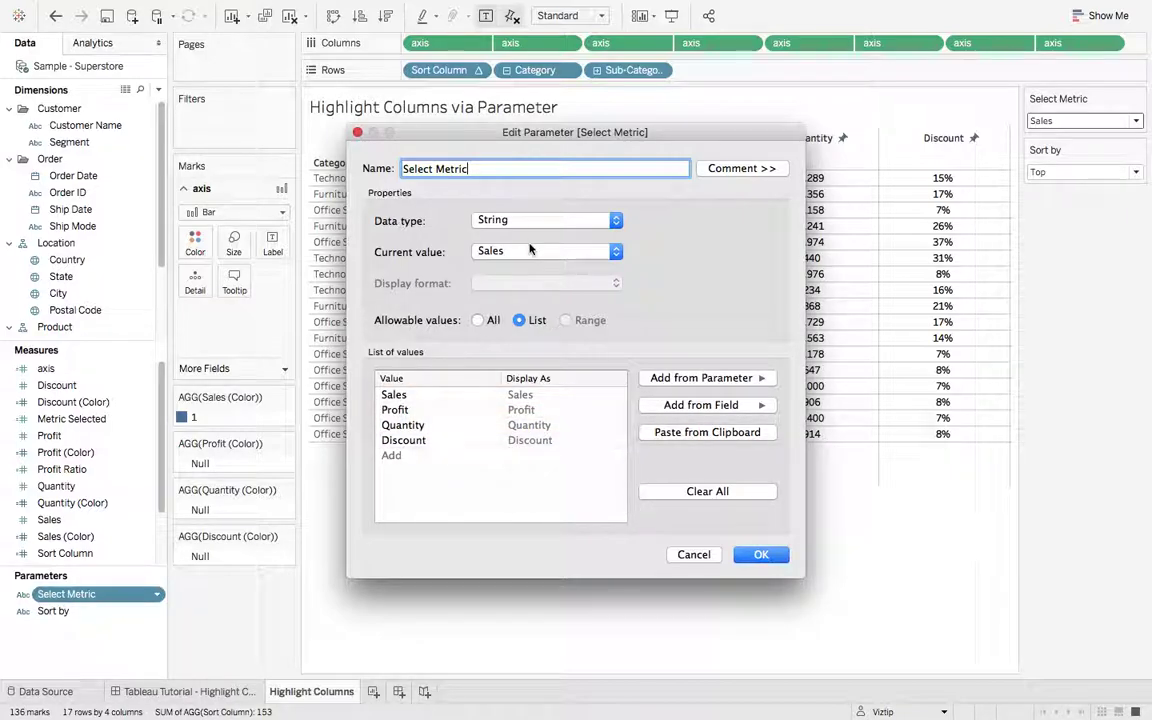
drag(556, 130, 406, 147)
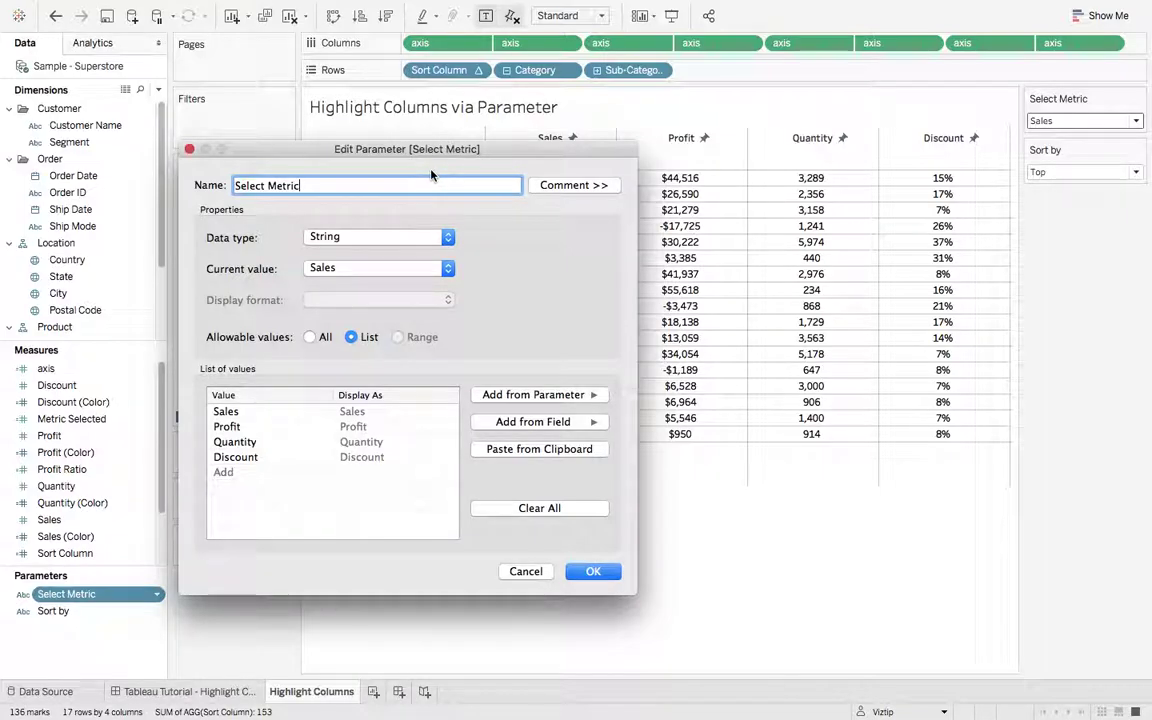
click(591, 570)
click(91, 609)
right_click(91, 609)
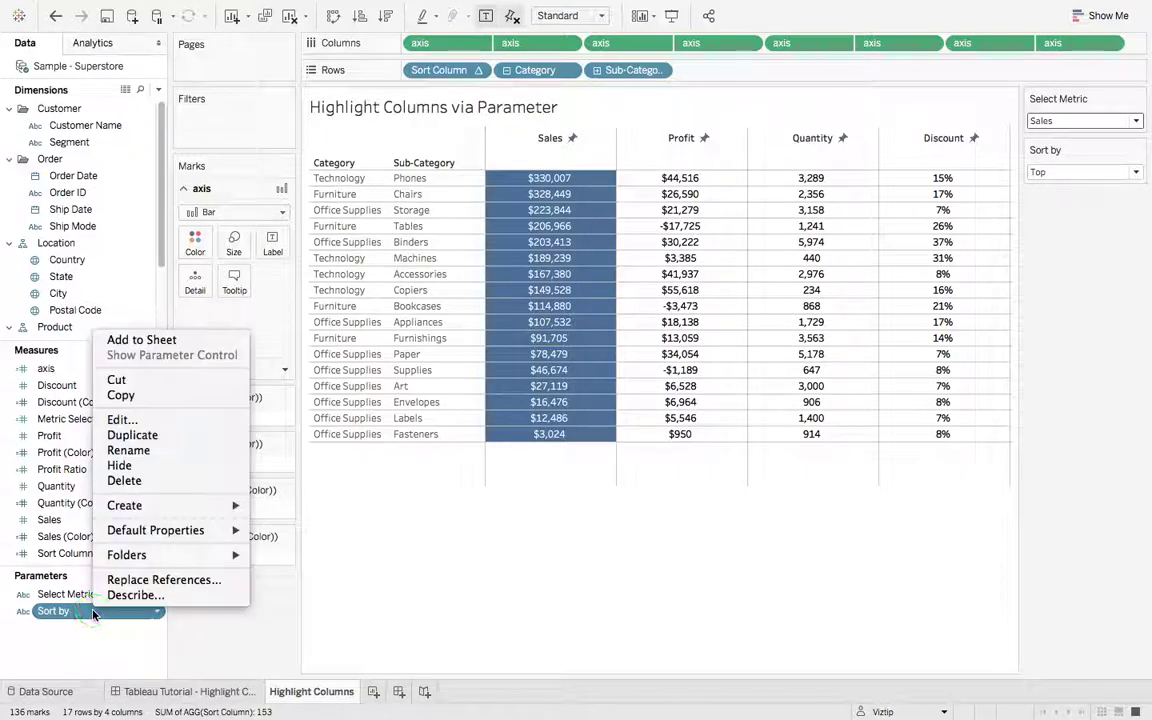
click(141, 420)
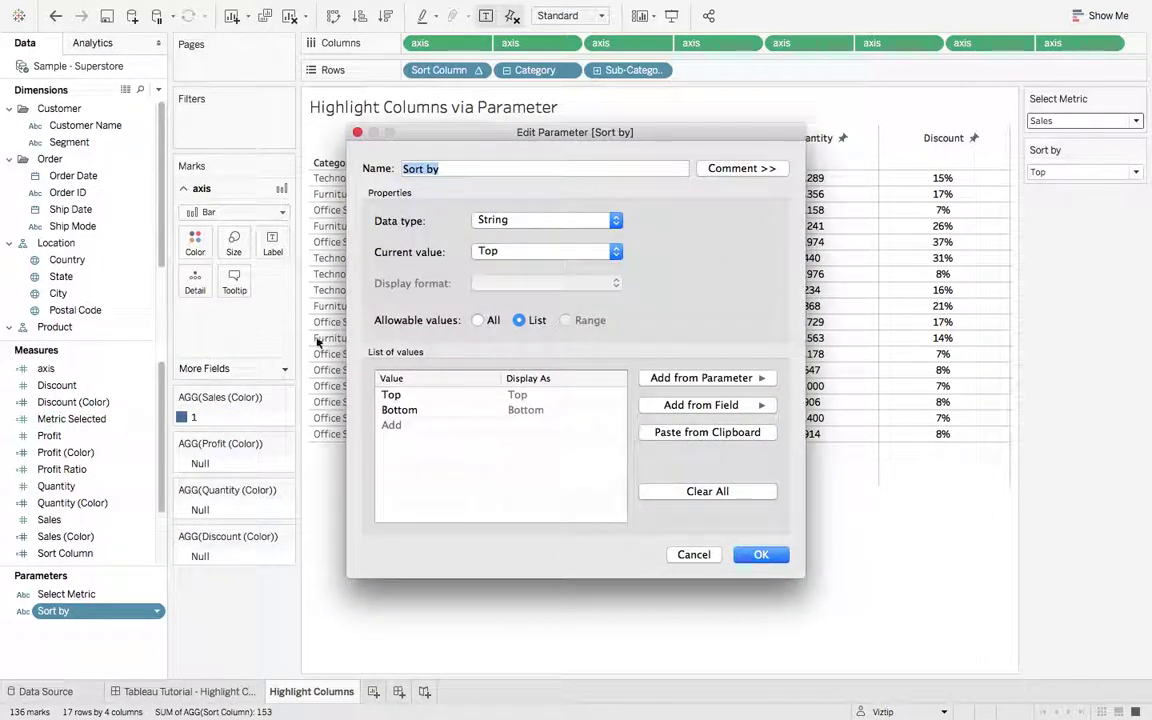
click(472, 168)
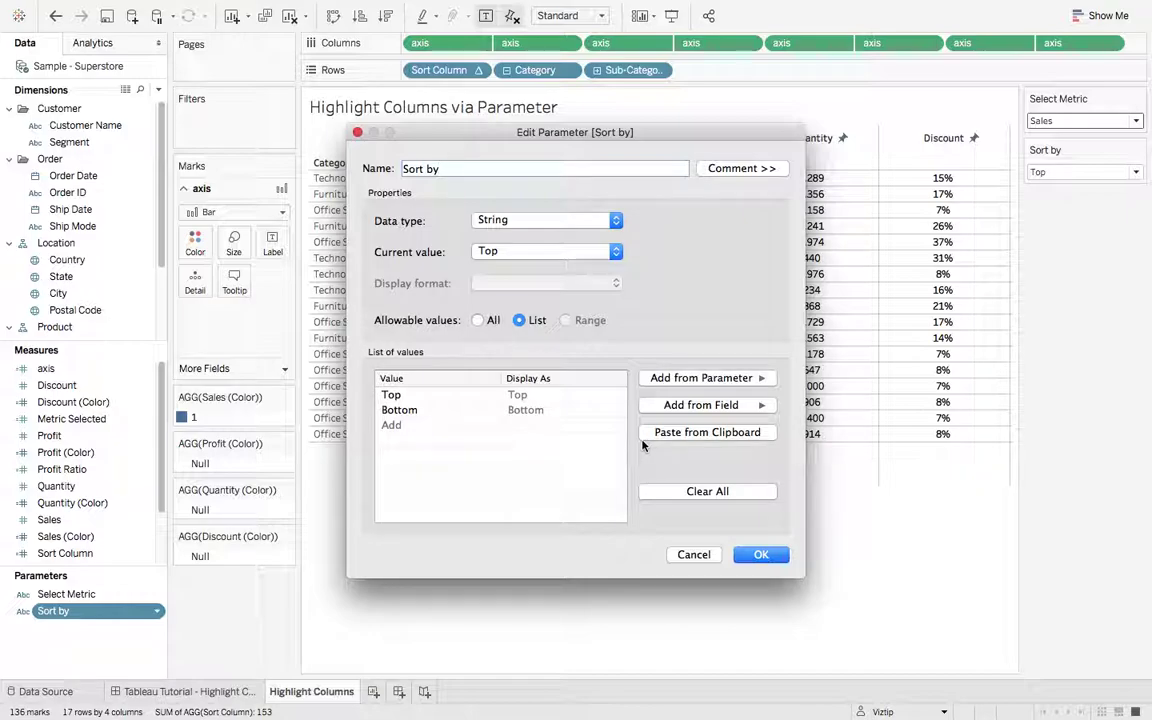
click(762, 555)
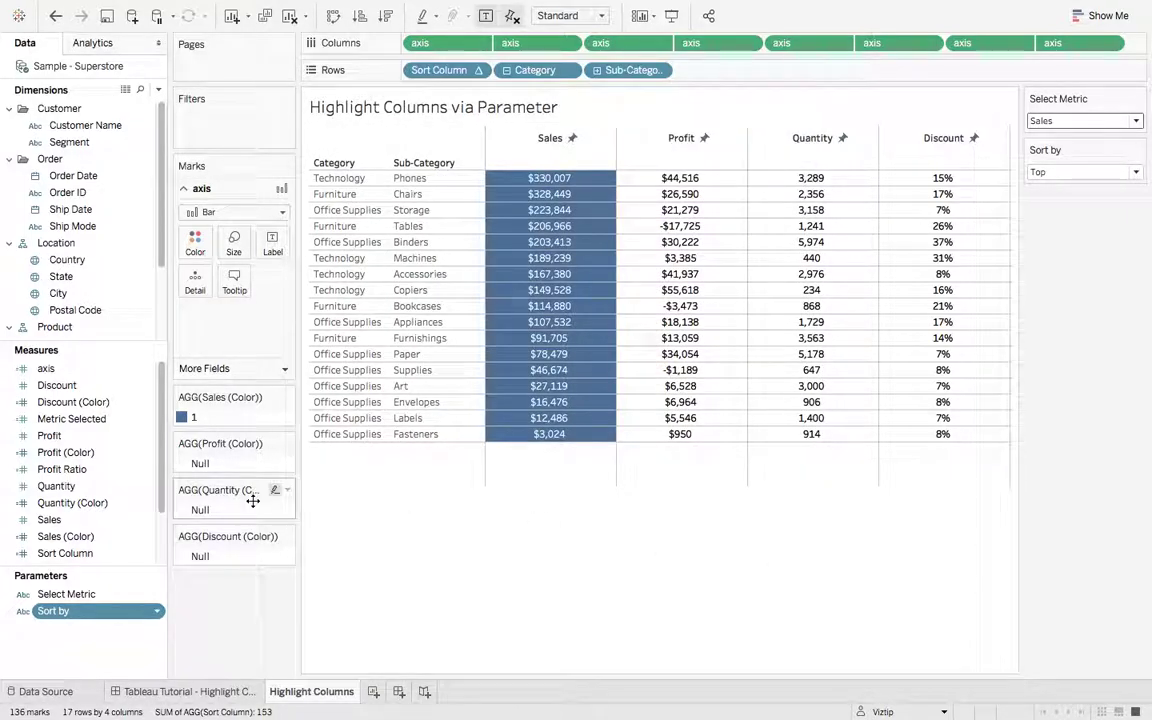
click(116, 490)
scroll(118, 492, down, 1)
click(110, 486)
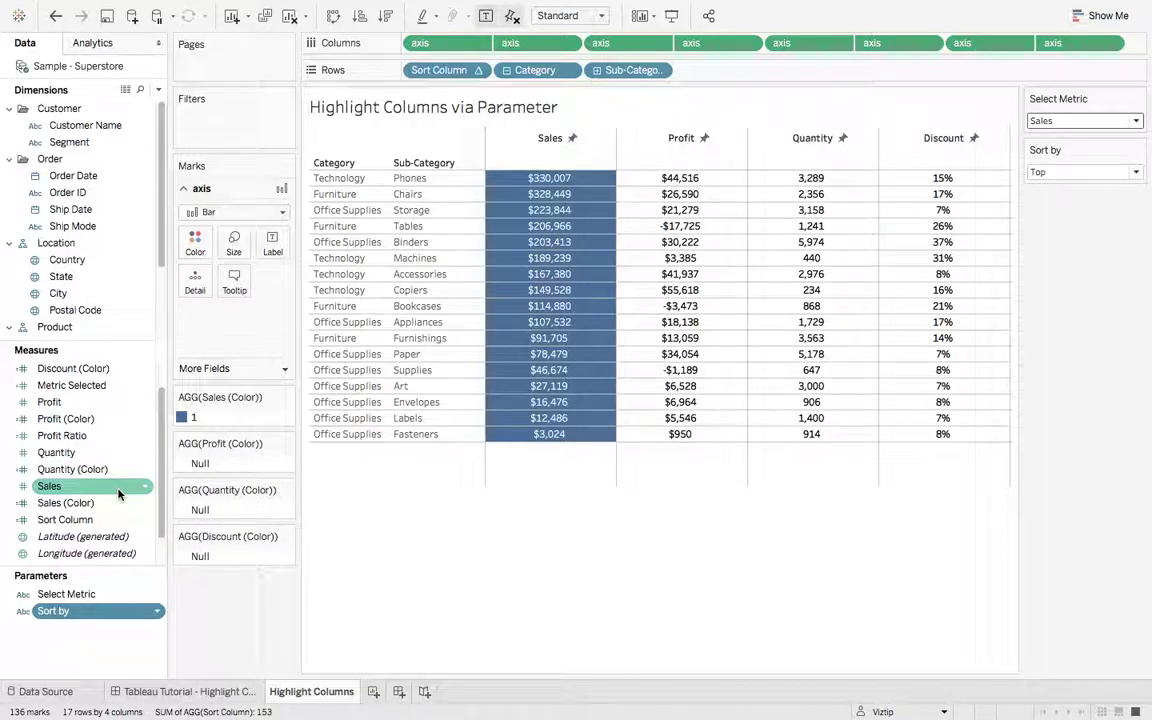
click(75, 519)
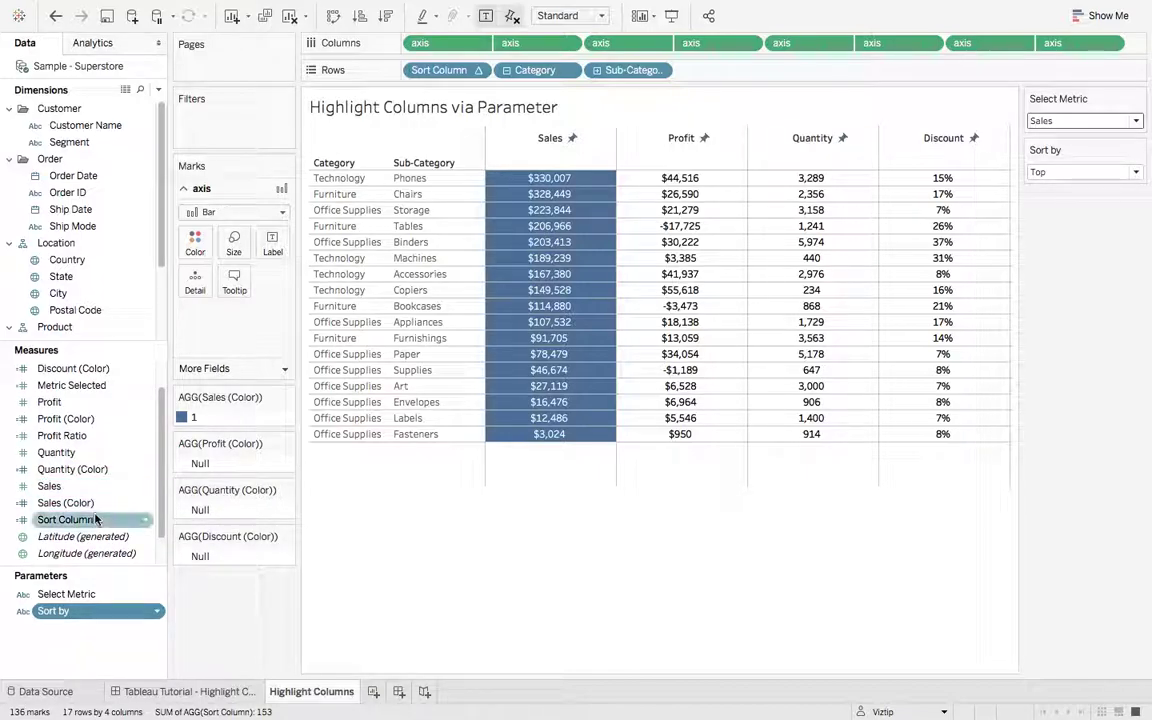
Open the Sort Column calculation for editing and move the editor aside to reveal the table
right_click(75, 519)
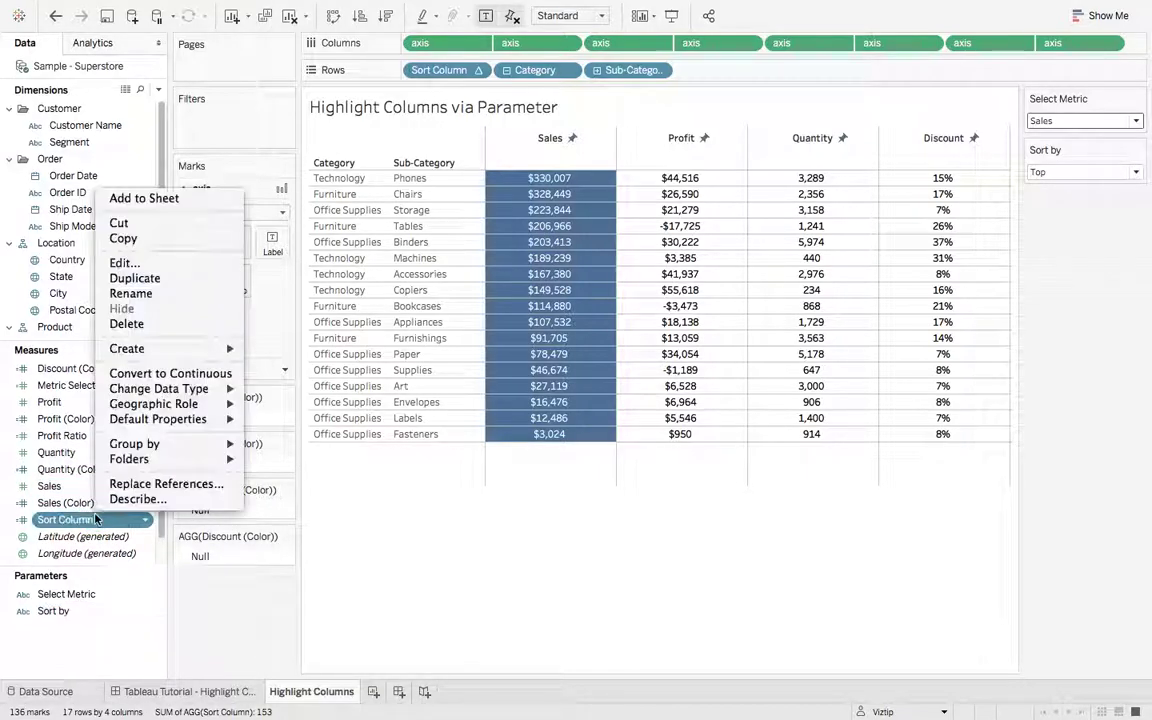
click(124, 262)
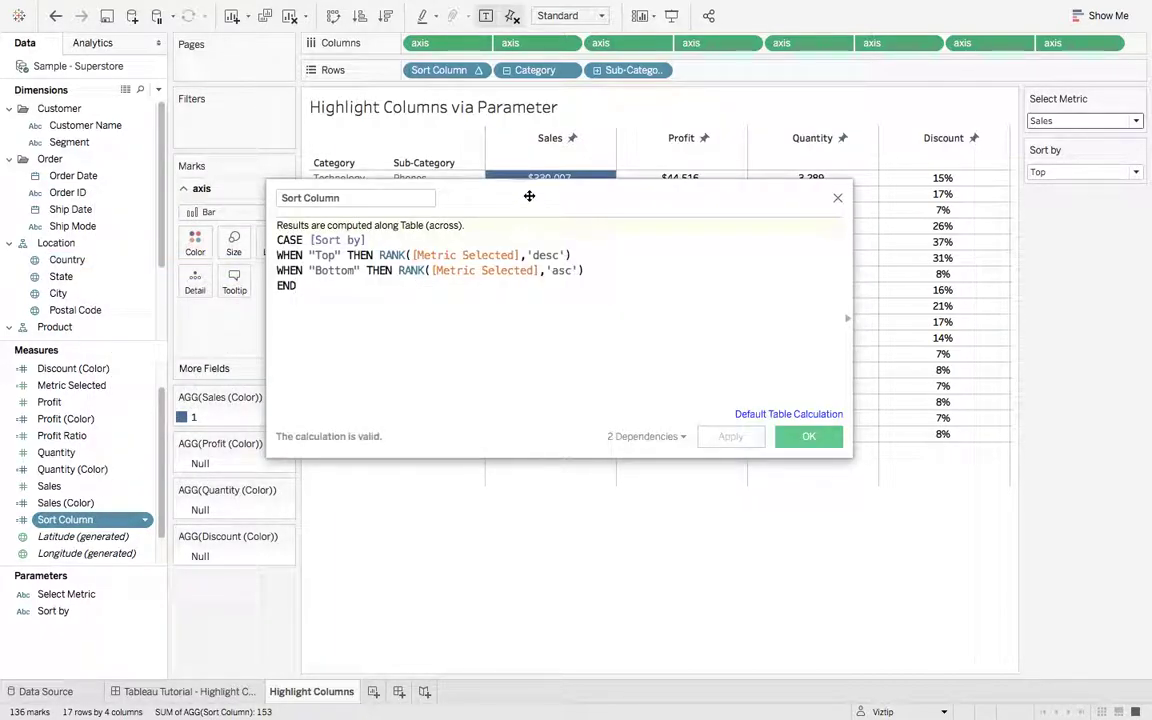
drag(529, 196, 611, 330)
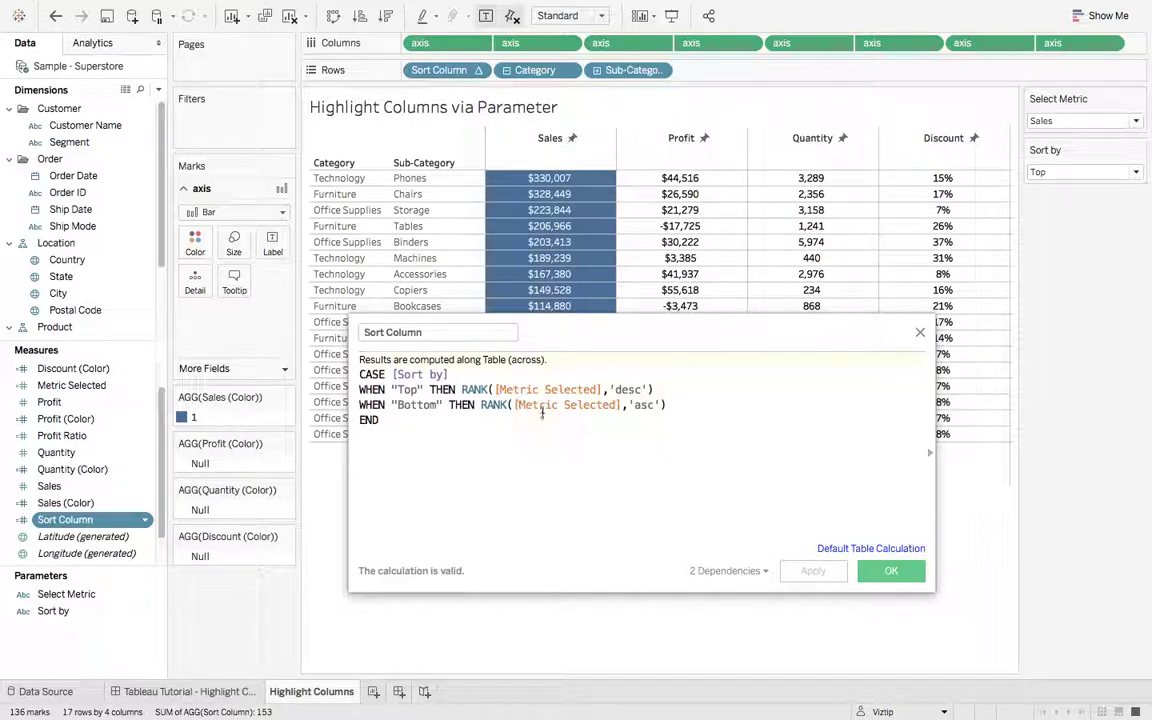
Apply the Sort Column calculation, then review and close the Metric Selected CASE formula
click(891, 571)
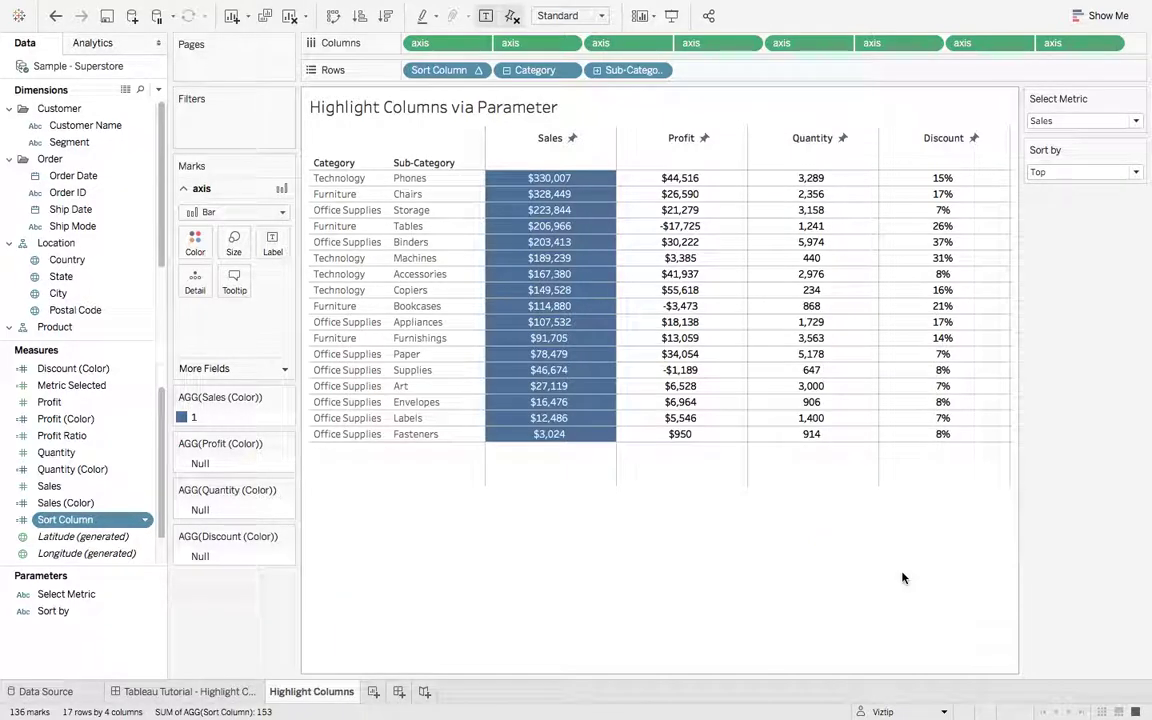
click(95, 385)
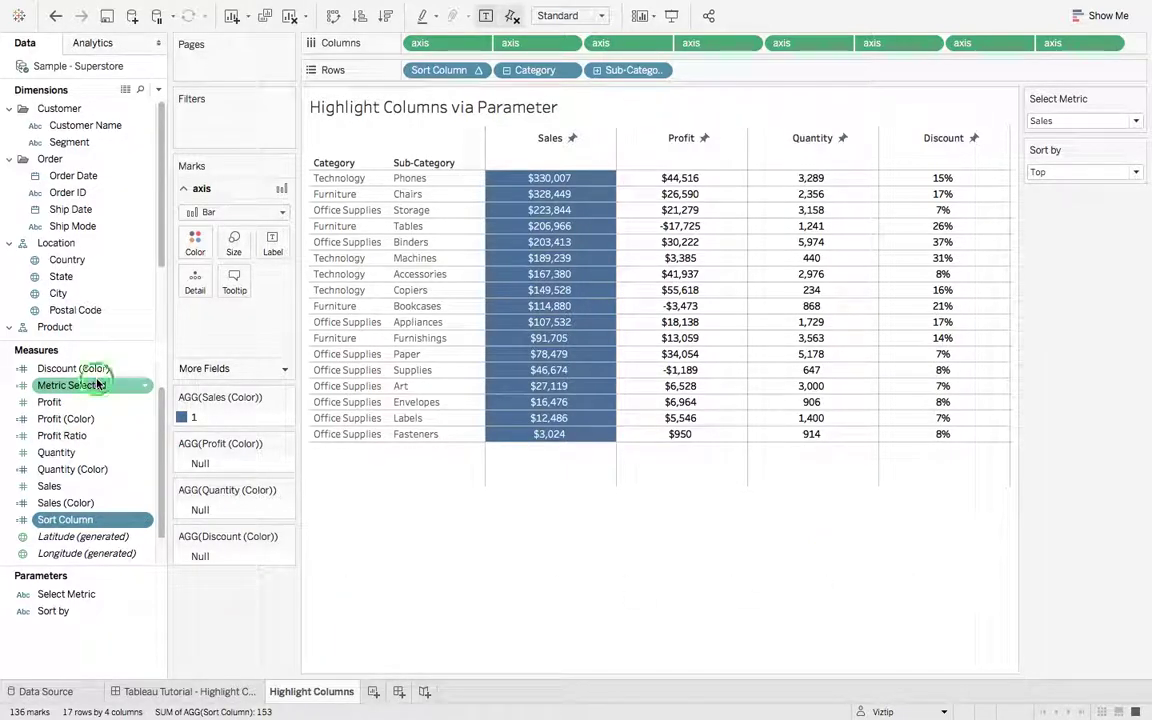
right_click(95, 385)
click(181, 127)
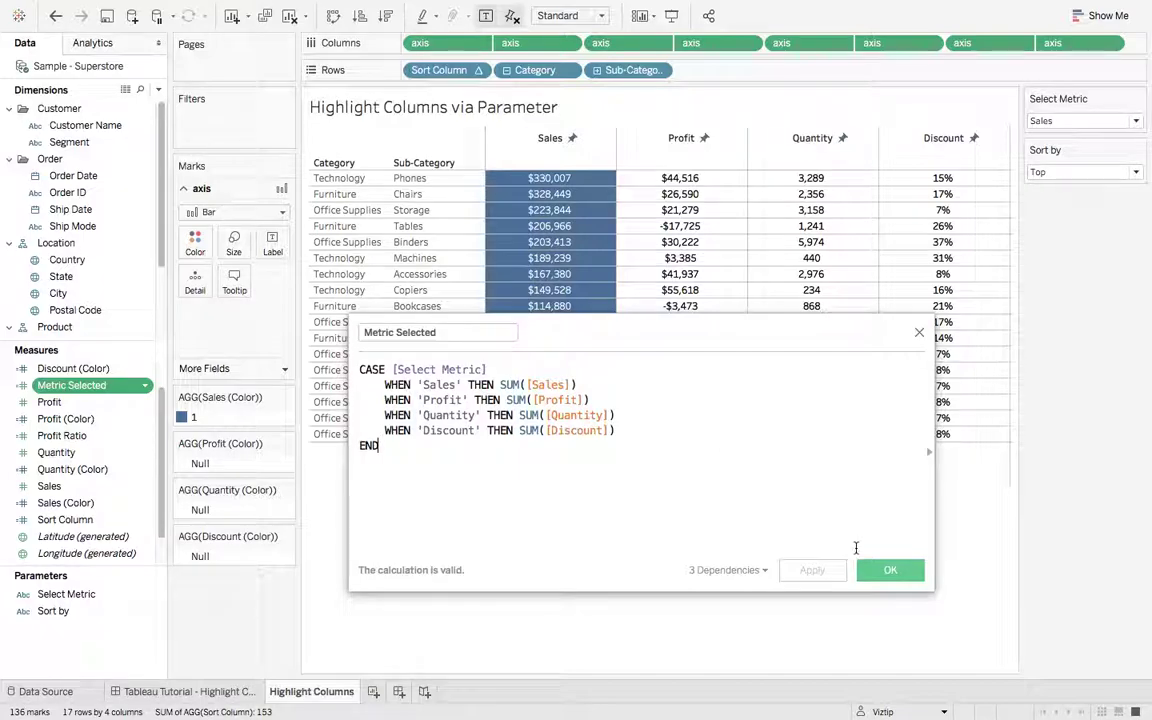
click(892, 568)
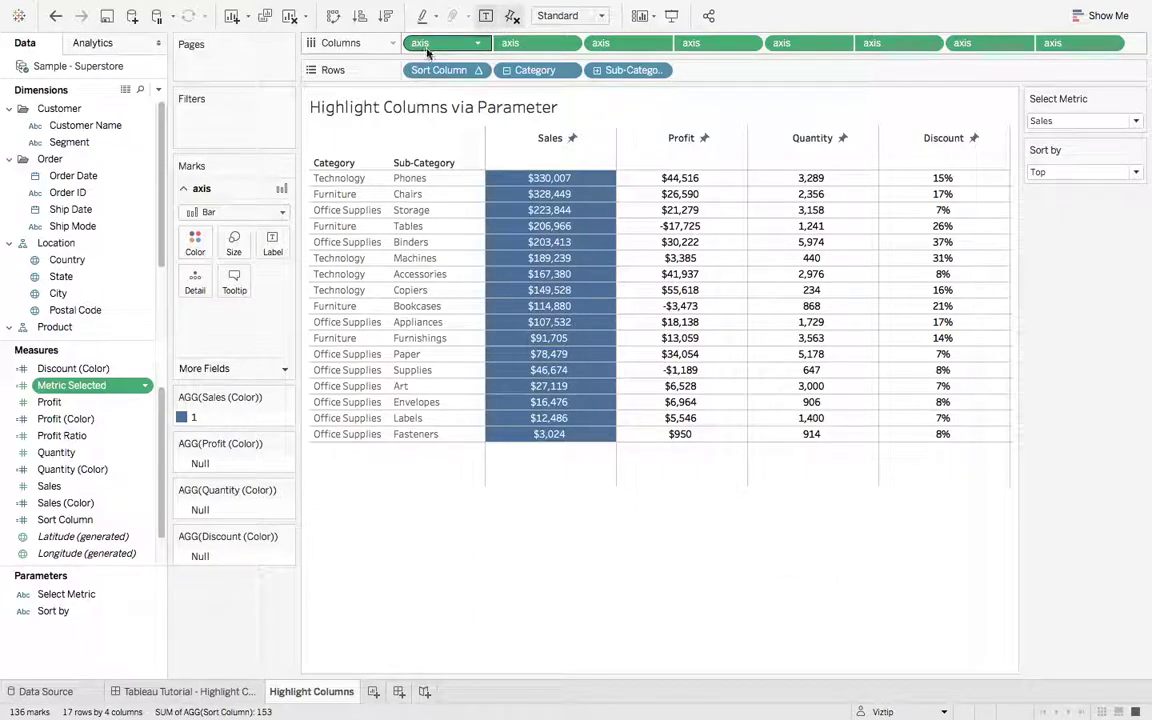
Save the constant 100 axis calculation as a measure, then show axis (2) marks settings
drag(408, 75, 59, 373)
right_click(59, 372)
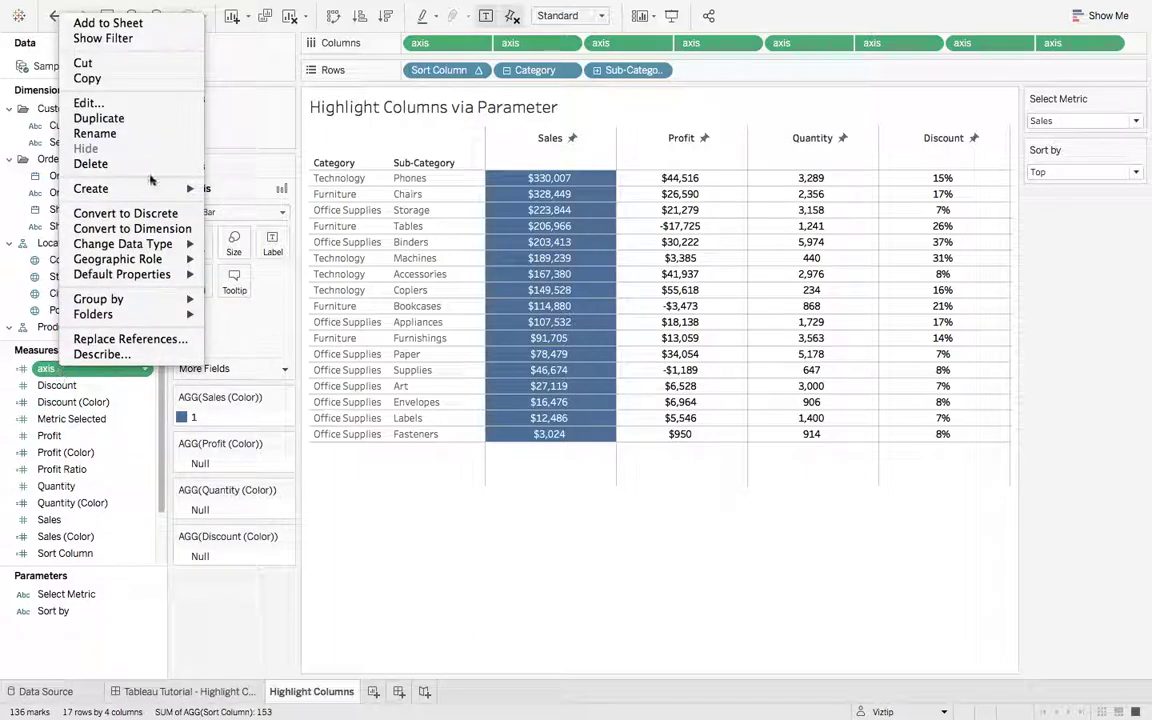
click(126, 103)
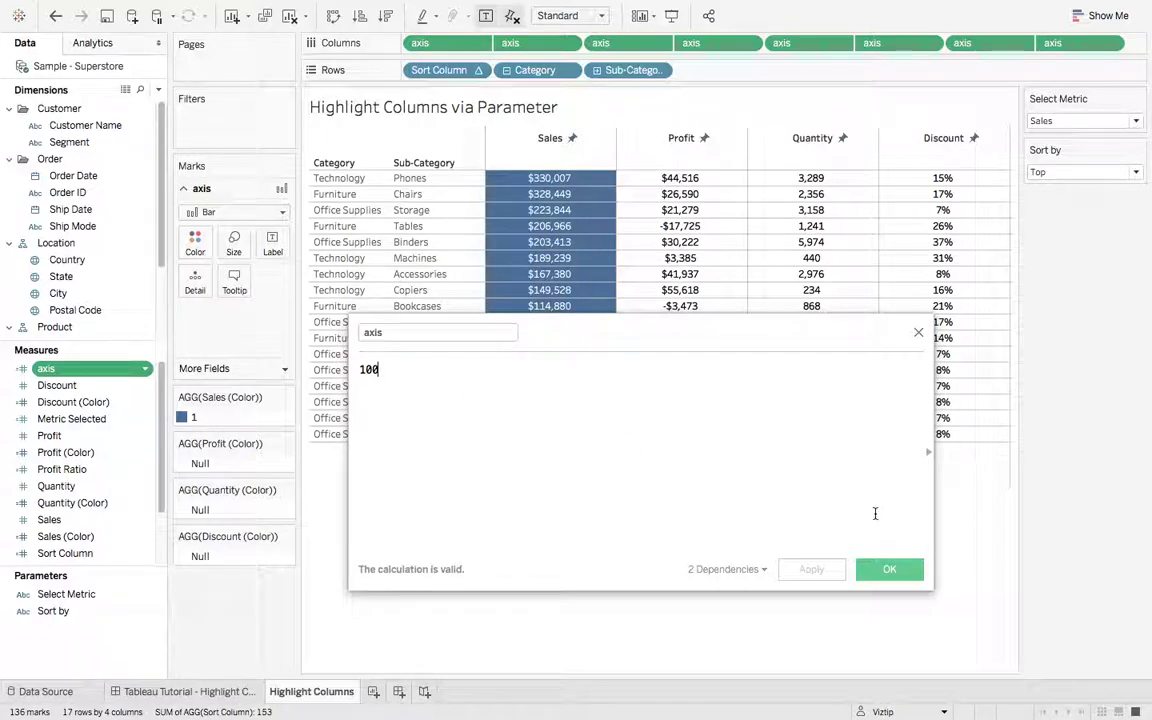
click(918, 332)
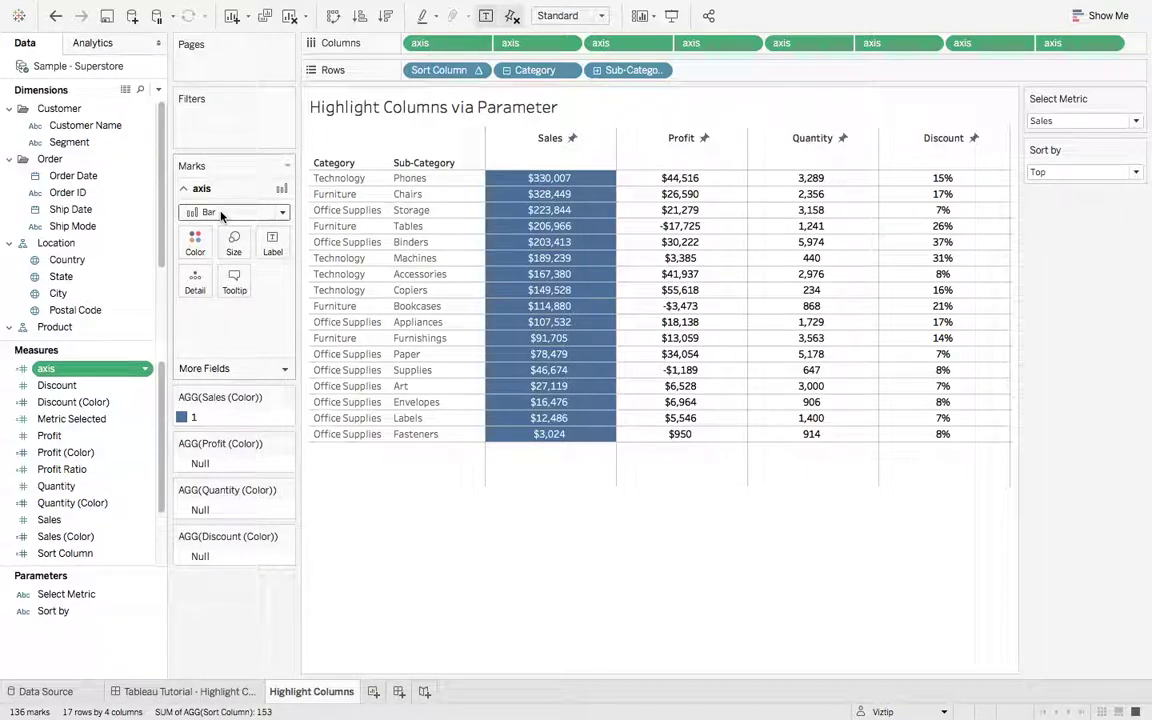
click(222, 368)
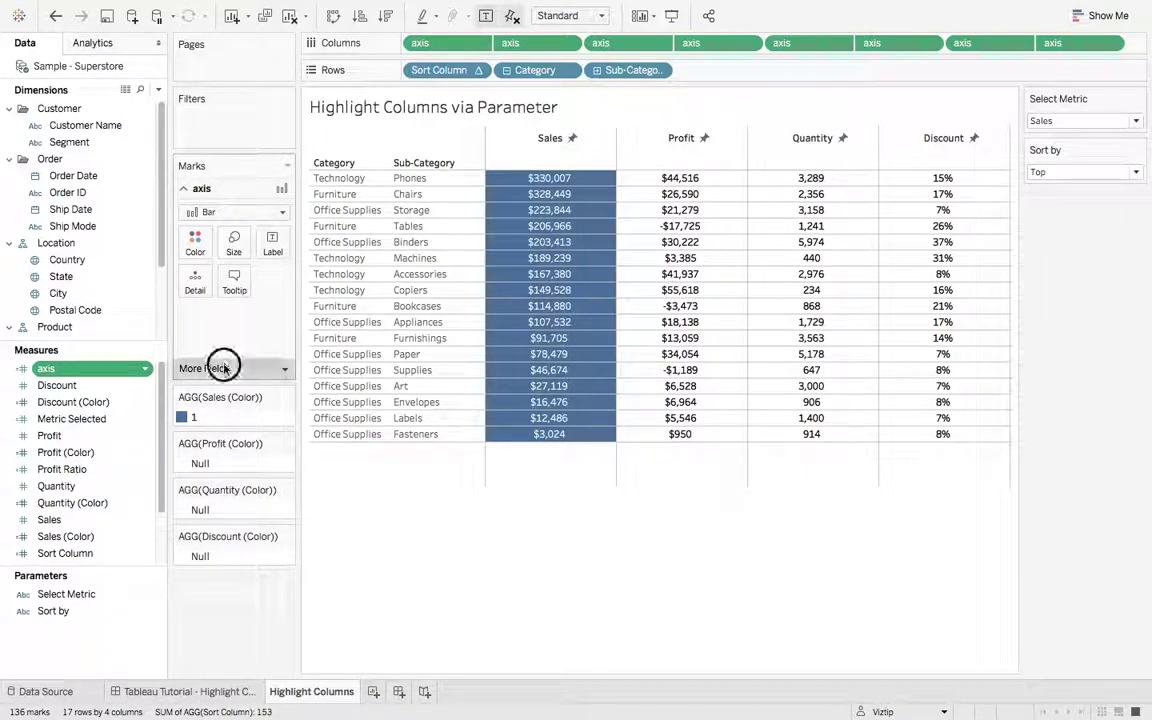
click(225, 433)
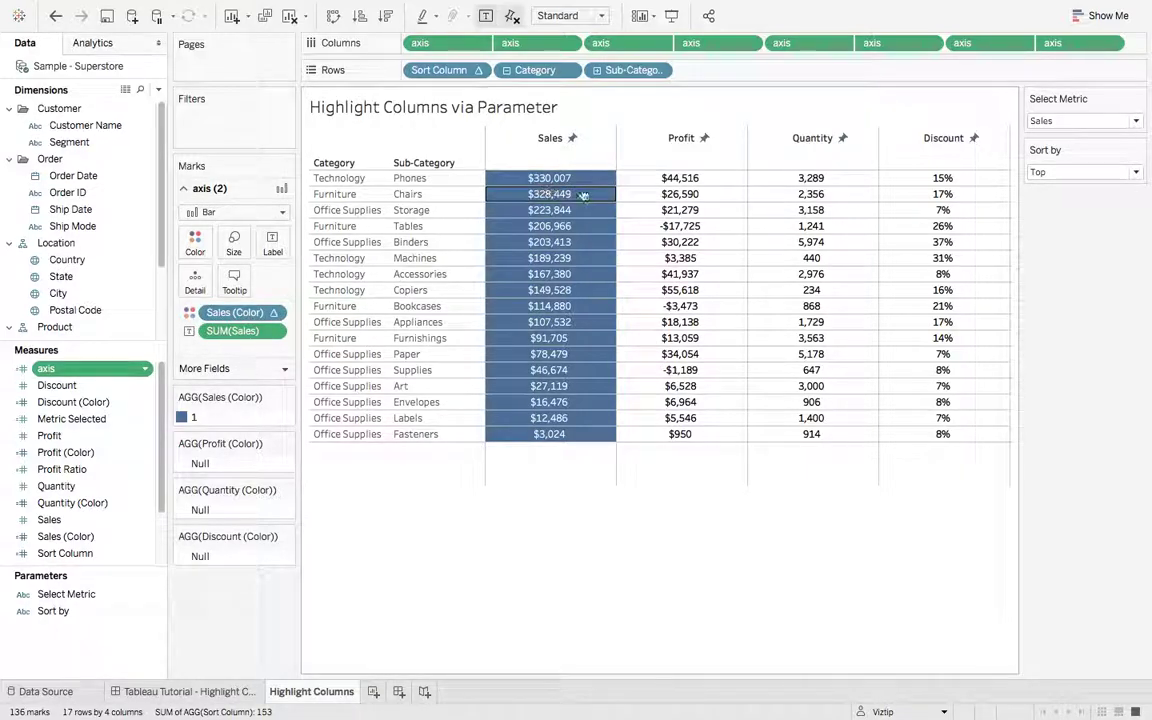
click(1050, 120)
click(1070, 150)
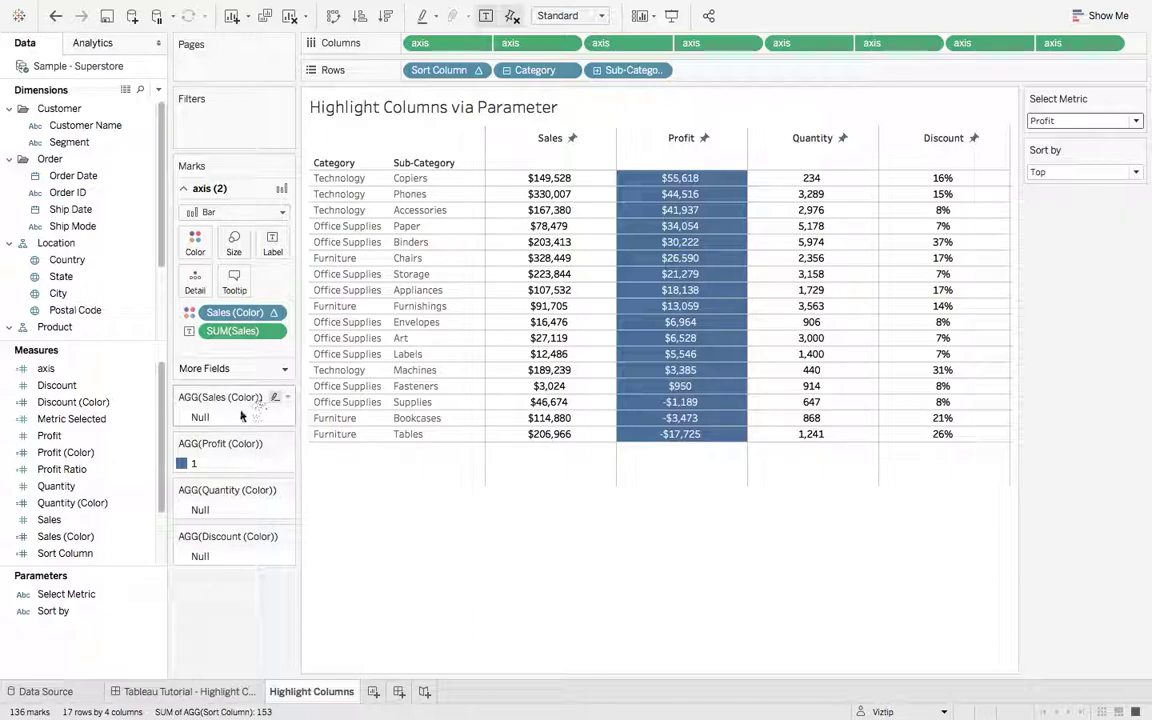
double_click(198, 417)
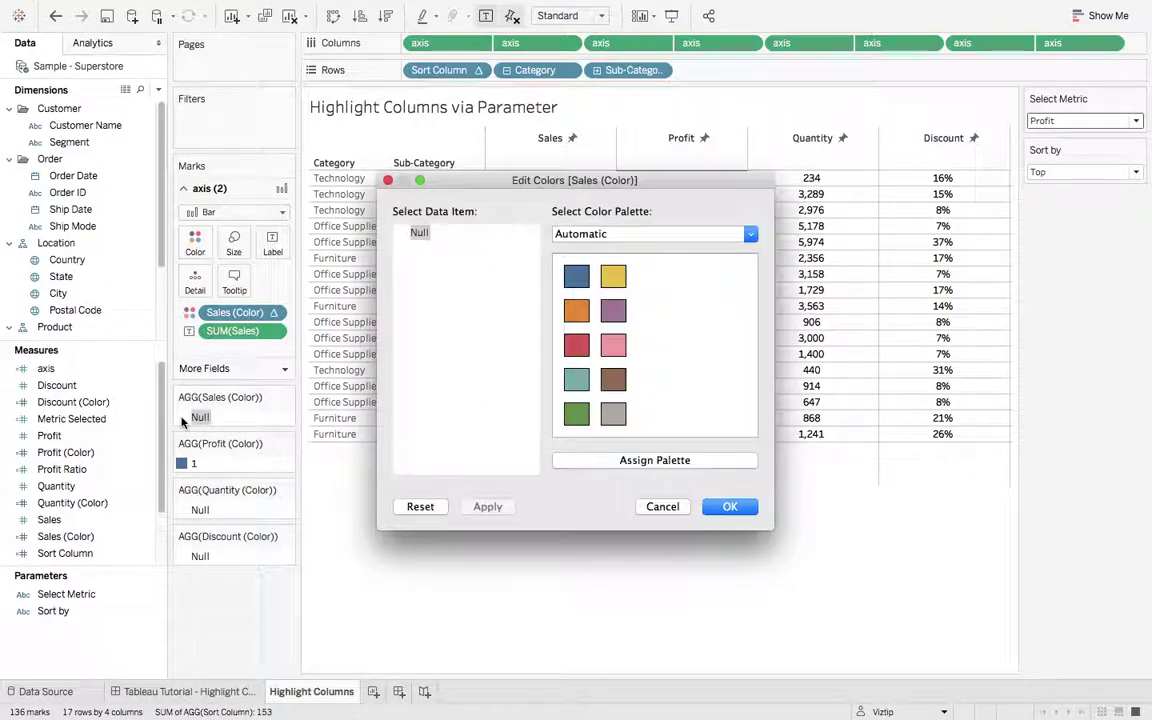
click(660, 506)
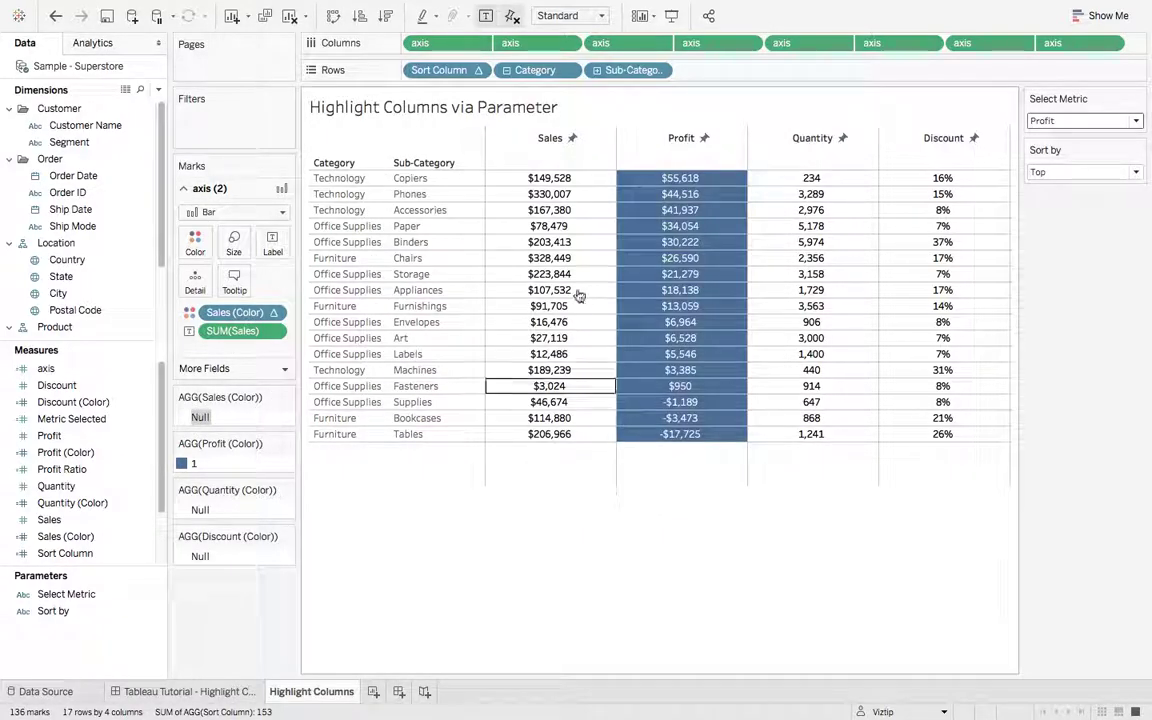
click(1065, 120)
click(1063, 138)
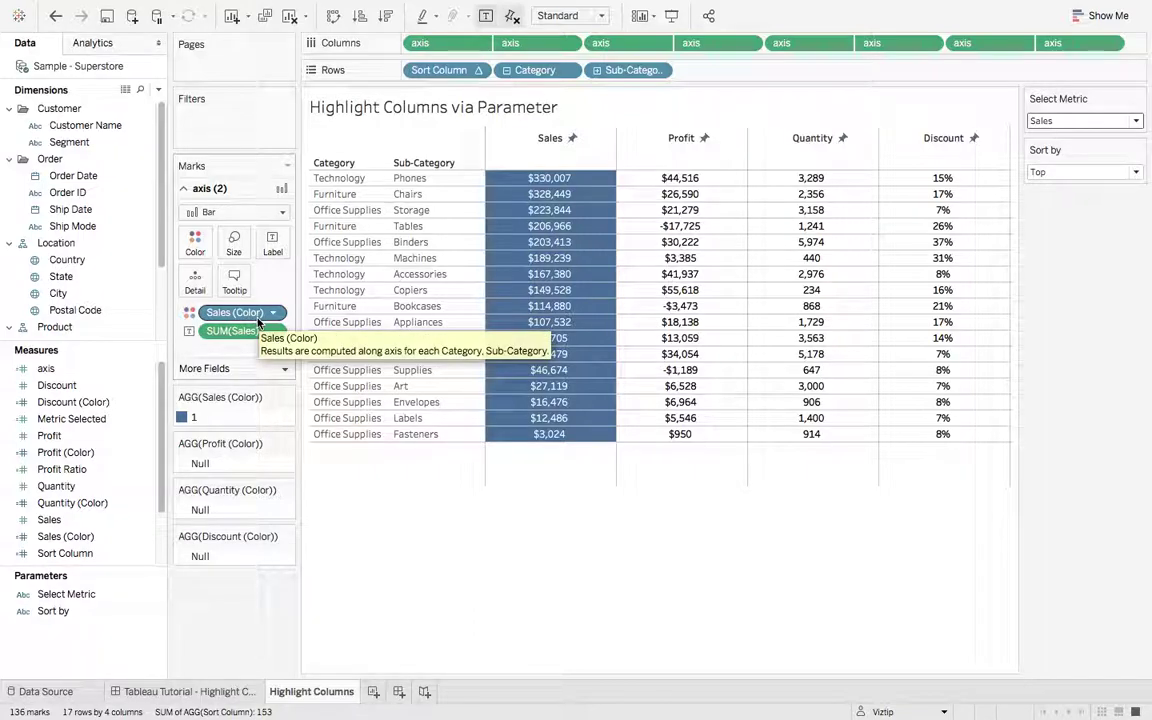
click(80, 538)
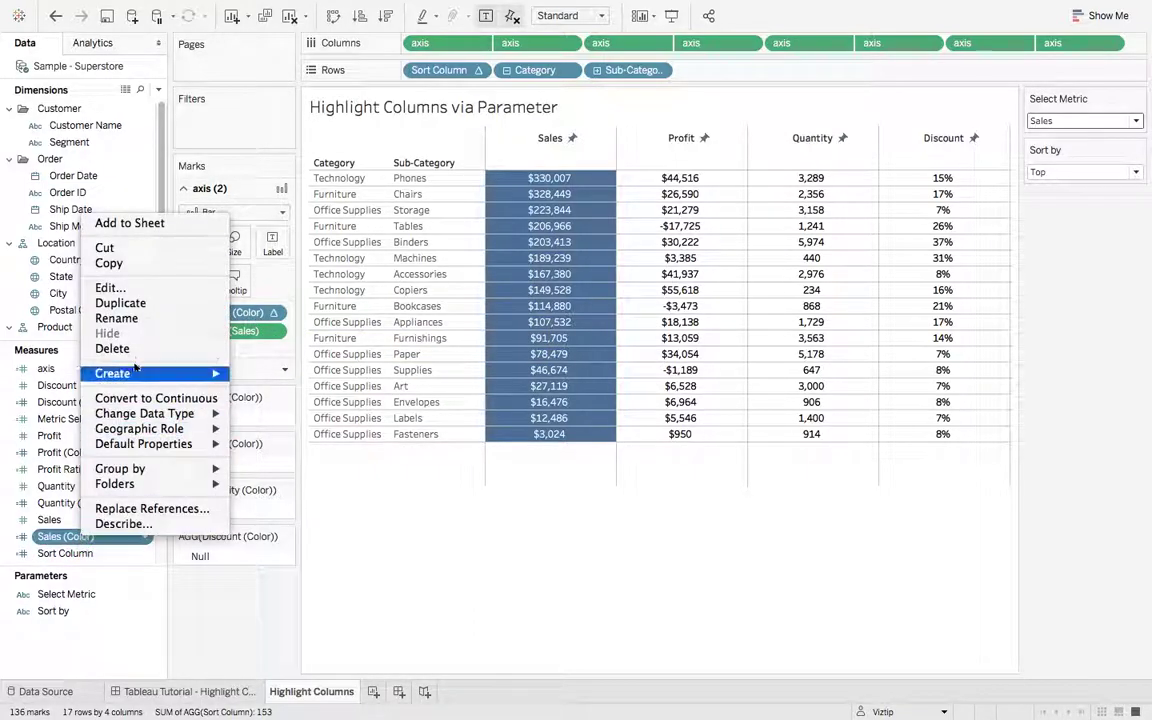
click(110, 288)
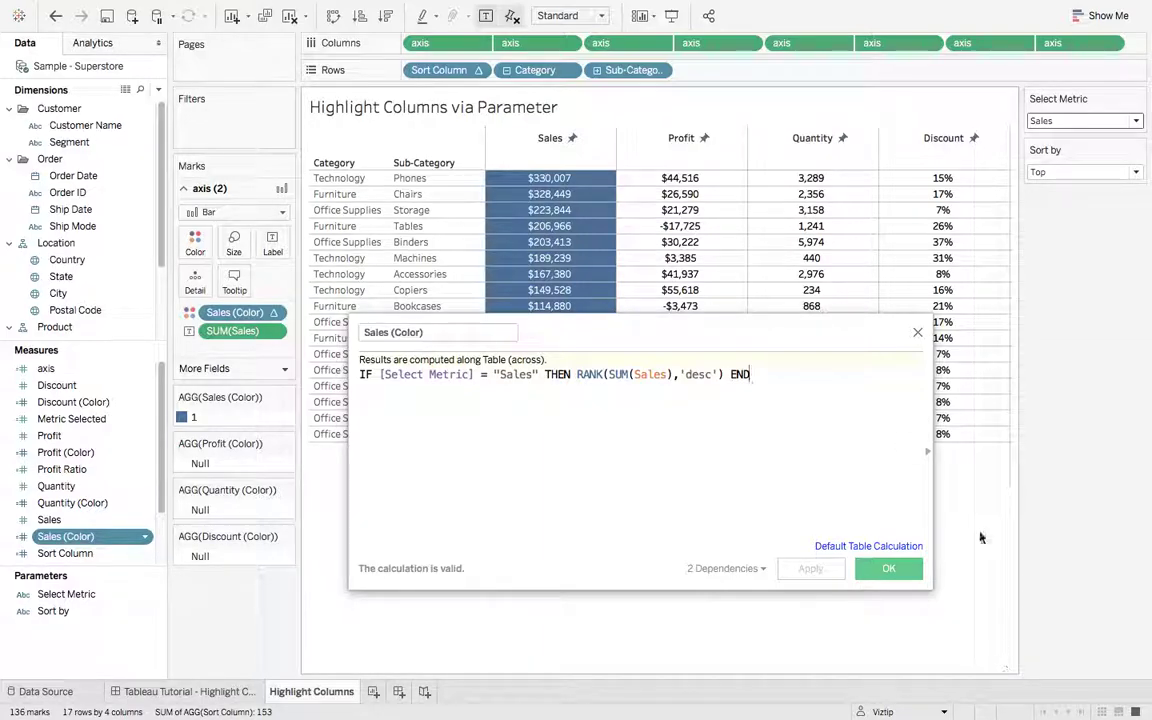
click(917, 332)
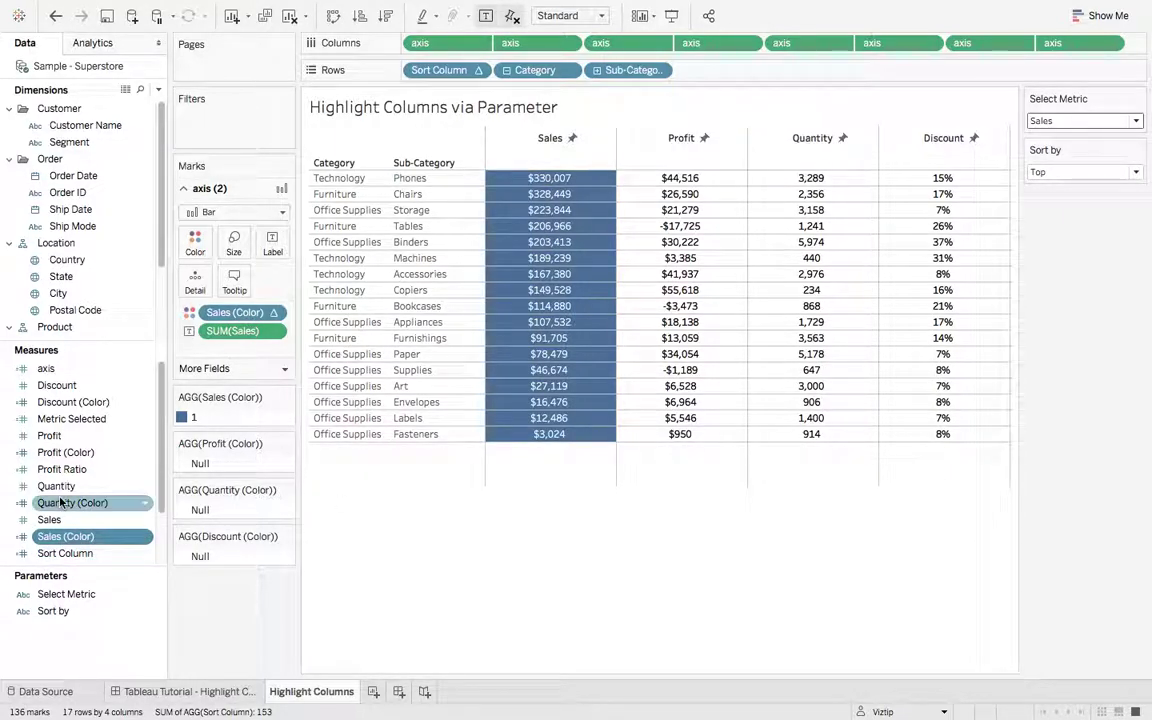
scroll(62, 503, down, 3)
scroll(62, 503, up, 3)
right_click(87, 452)
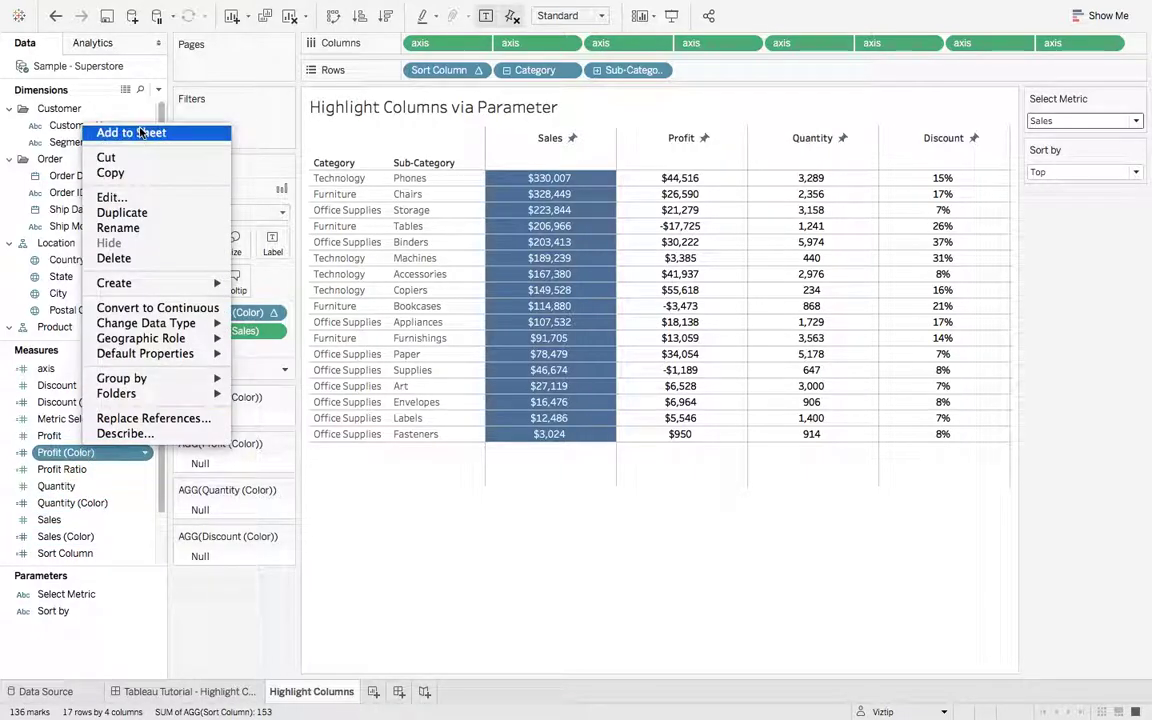
click(112, 197)
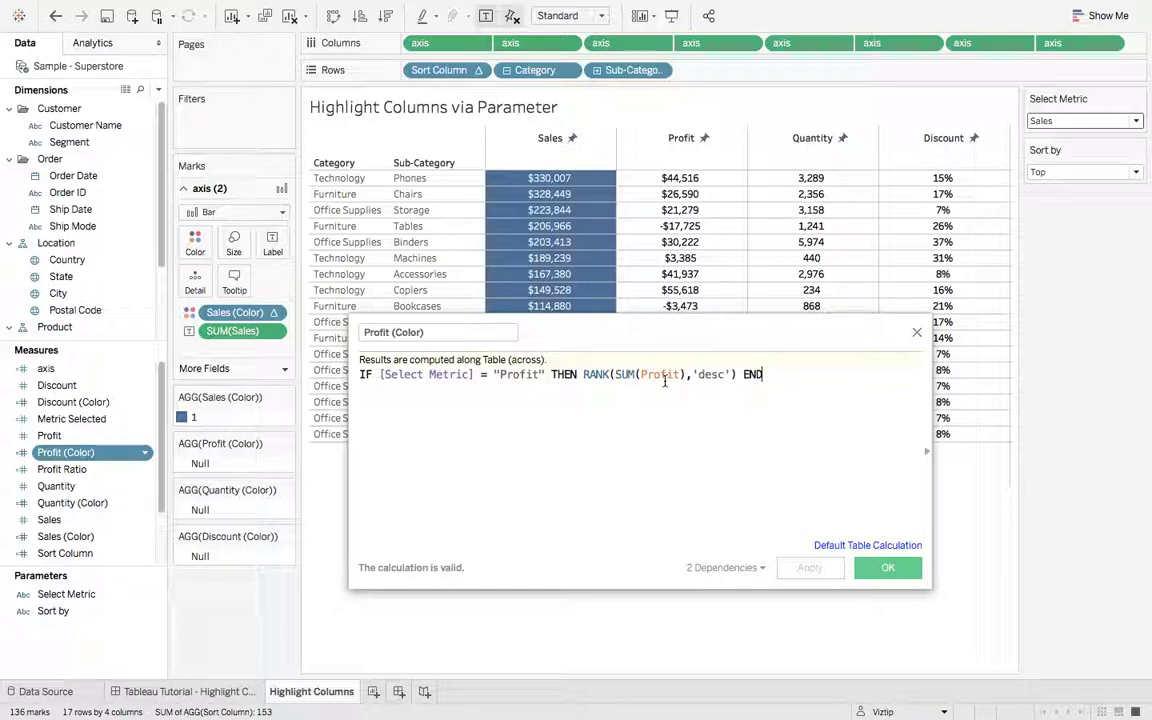
click(916, 332)
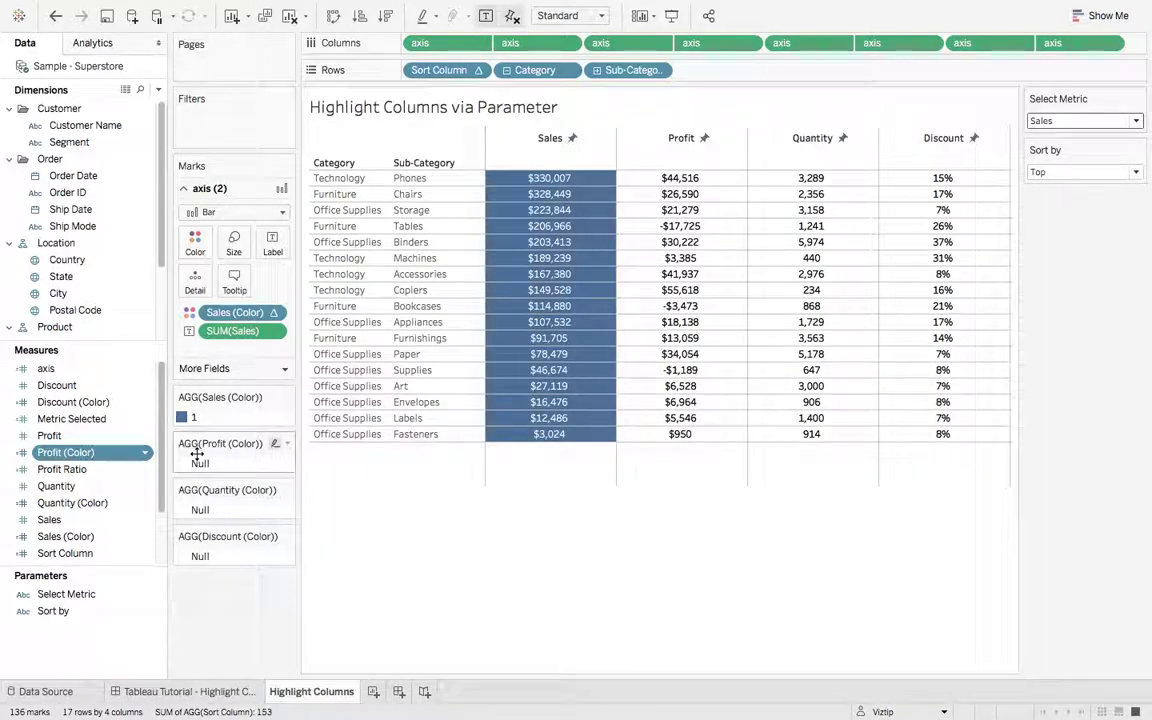
right_click(112, 503)
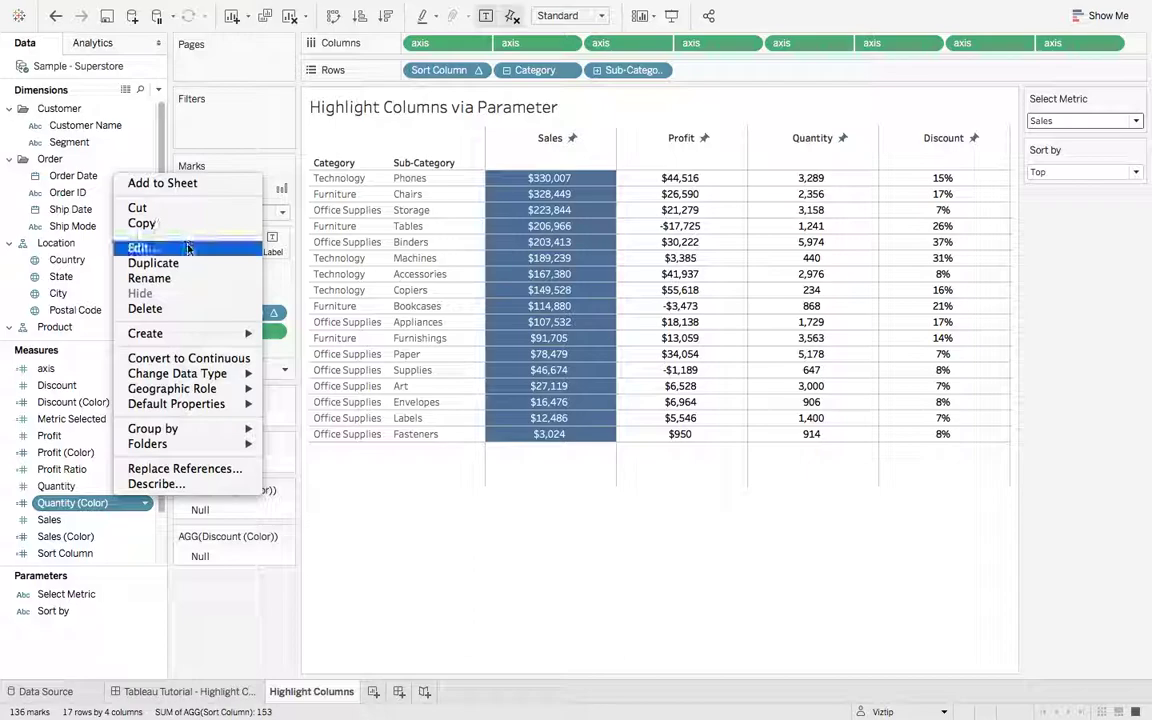
click(187, 248)
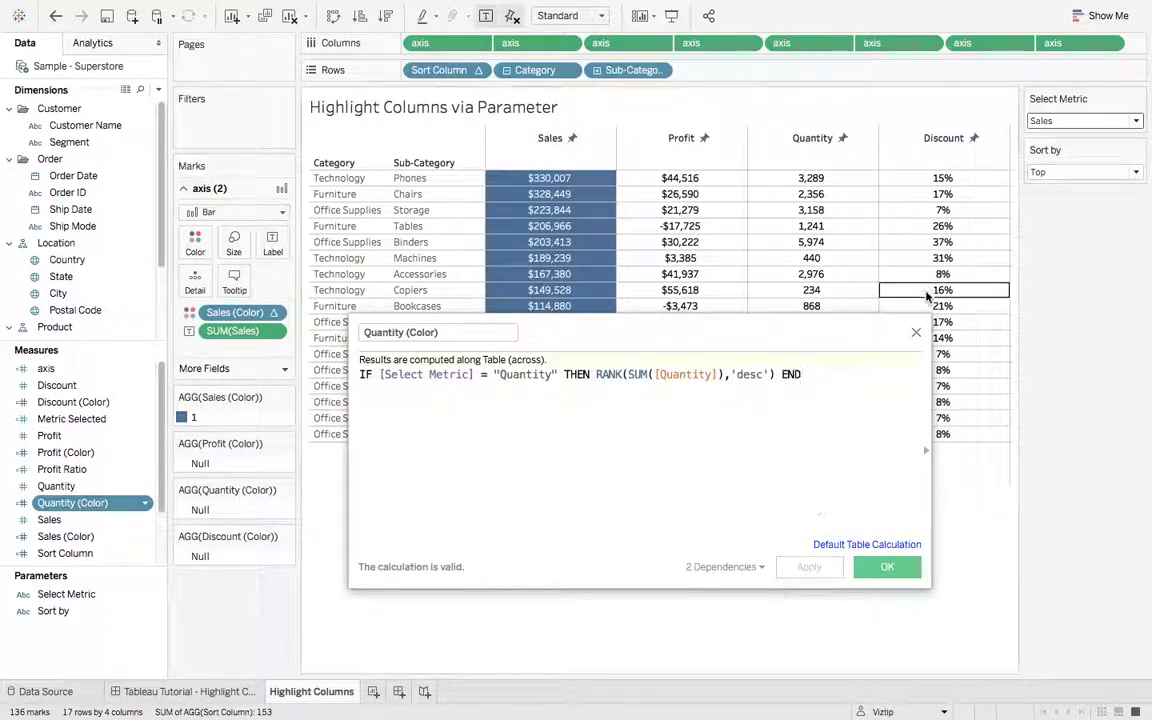
click(916, 336)
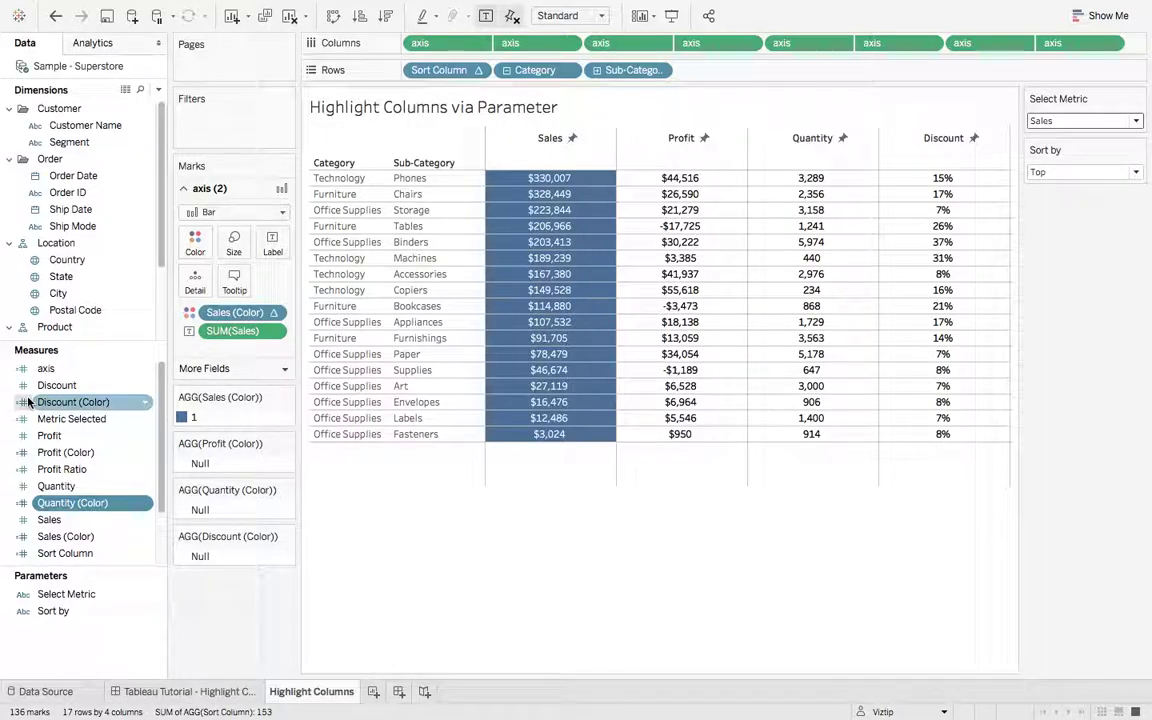
right_click(72, 403)
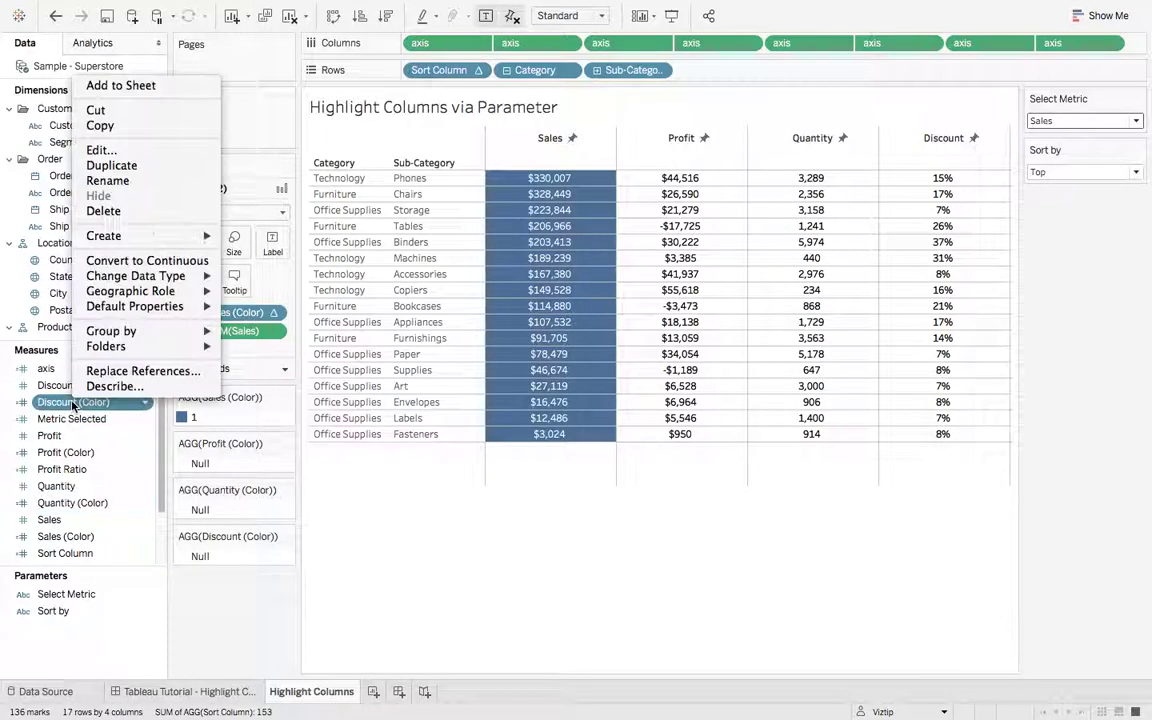
click(163, 150)
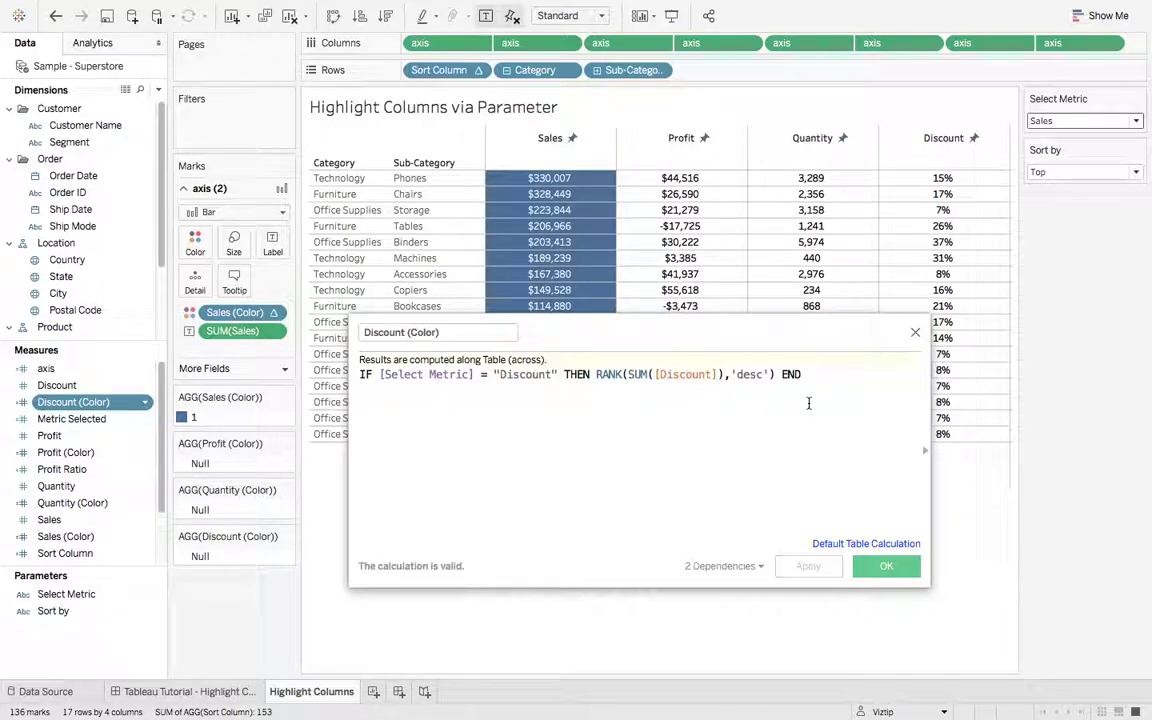
click(915, 334)
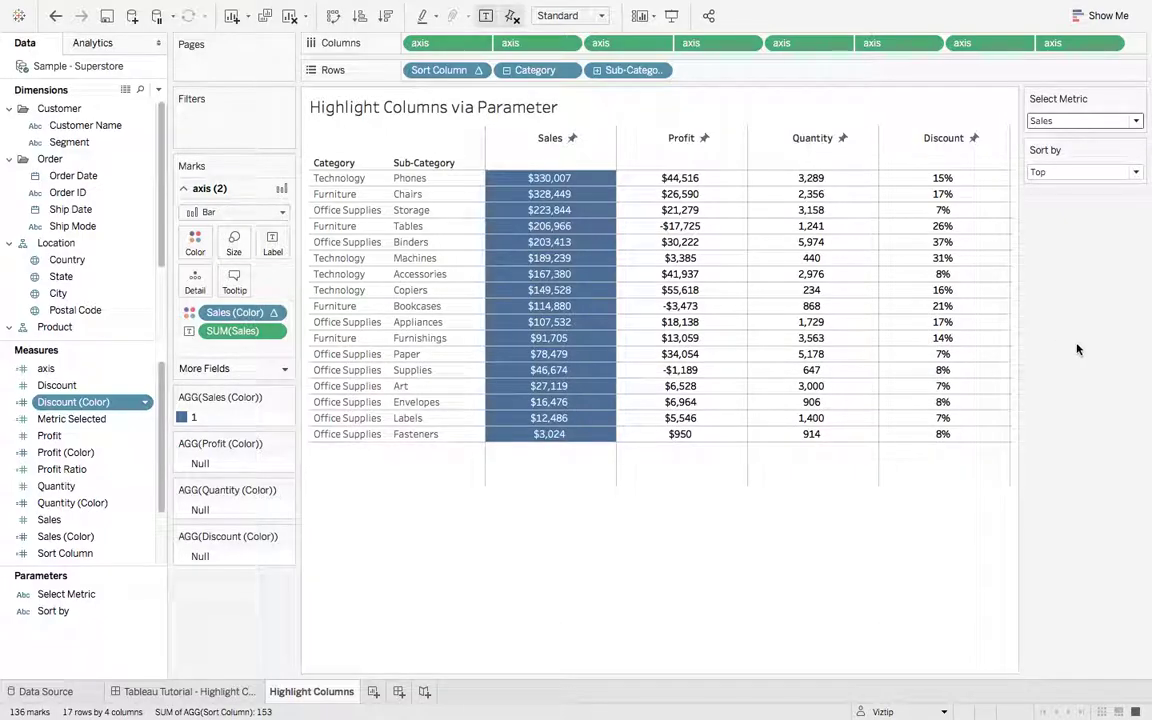